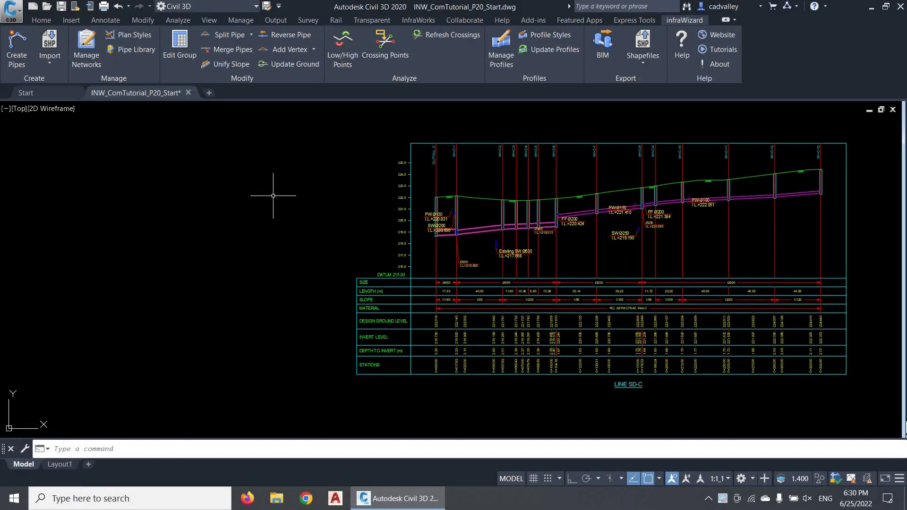
Pan and zoom across the SD-C profile view, then over to the pipe networks in plan.
{"action": "middle_click_drag", "start_coordinate": [623, 227], "coordinate": [534, 228]}
{"action": "scroll", "coordinate": [539, 227], "scroll_direction": "up", "scroll_amount": 2}
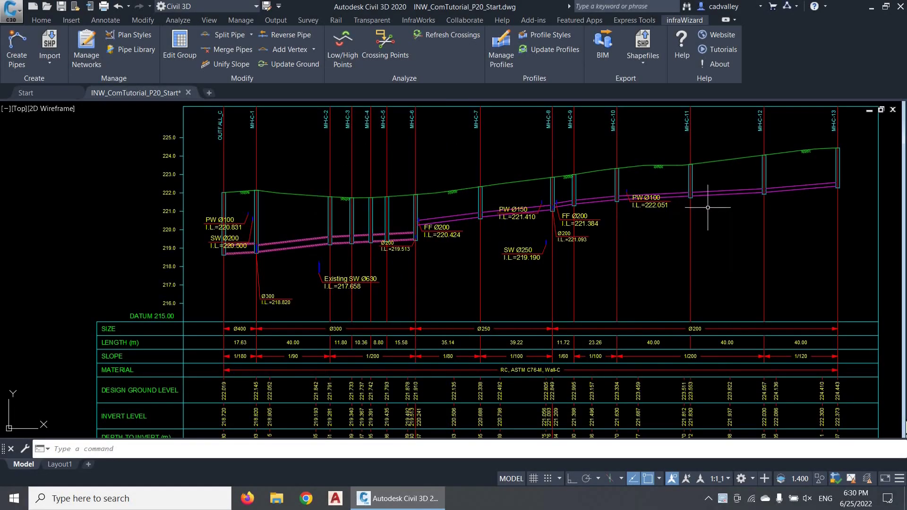
{"action": "scroll", "coordinate": [718, 207], "scroll_direction": "up", "scroll_amount": 2}
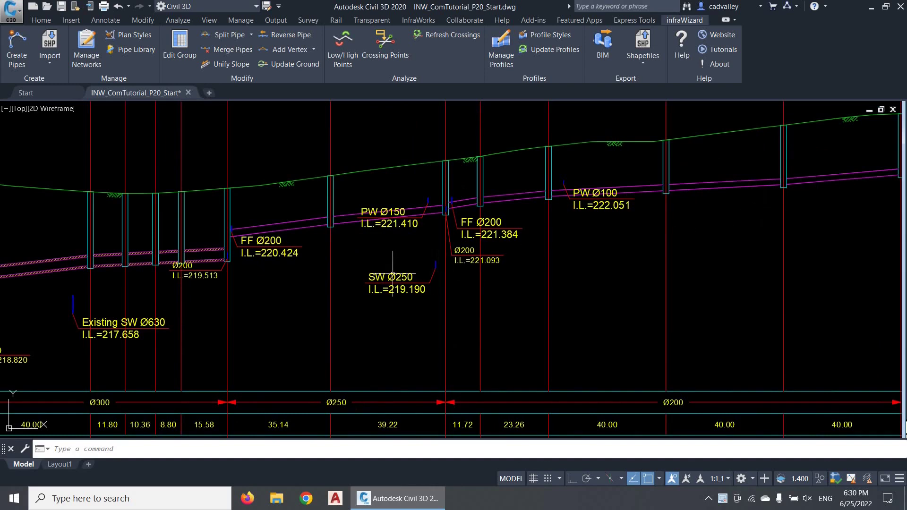
{"action": "scroll", "coordinate": [402, 272], "scroll_direction": "down", "scroll_amount": 3}
{"action": "middle_click_drag", "start_coordinate": [392, 307], "coordinate": [421, 196]}
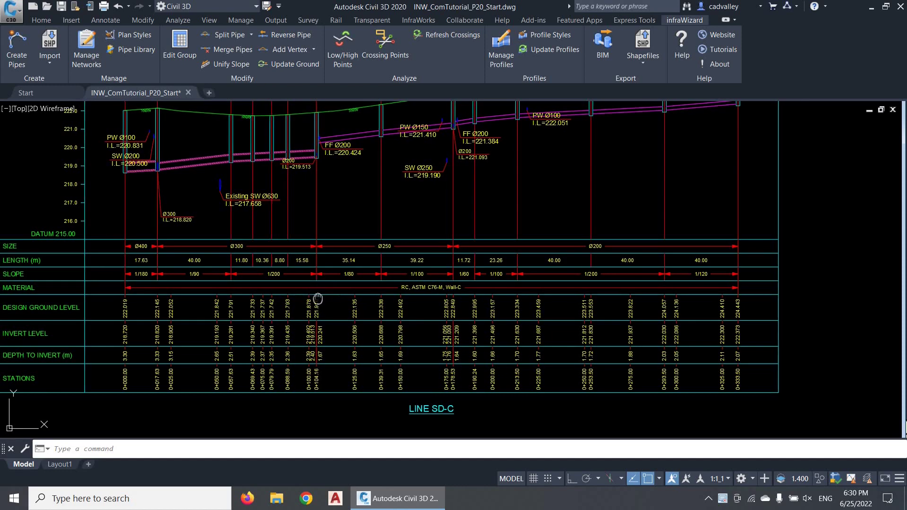
{"action": "middle_click_drag", "start_coordinate": [315, 296], "coordinate": [380, 316]}
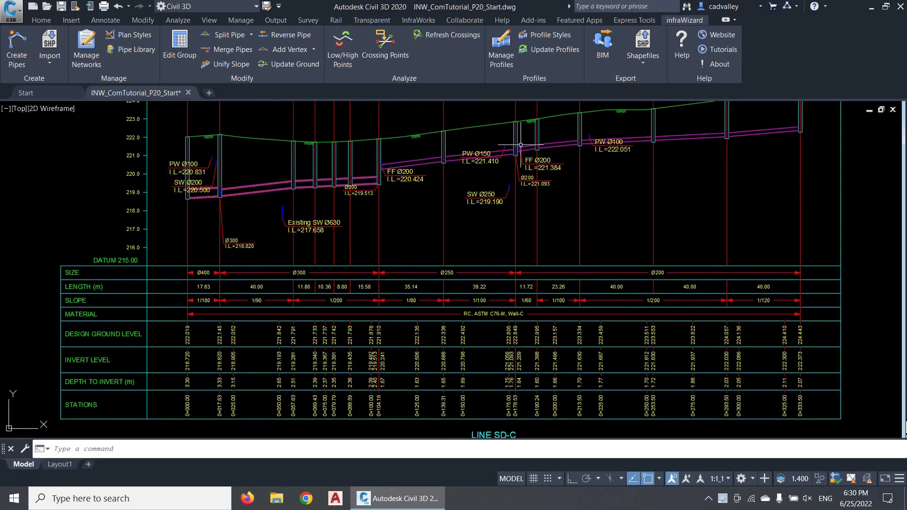
{"action": "scroll", "coordinate": [522, 144], "scroll_direction": "up", "scroll_amount": 6}
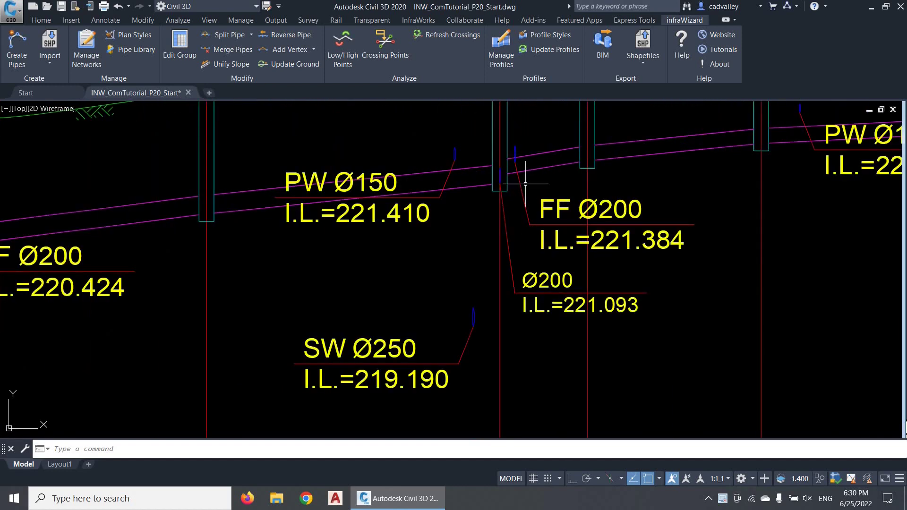
{"action": "mouse_move", "coordinate": [210, 300]}
{"action": "middle_mouse_down"}
{"action": "mouse_move", "coordinate": [480, 267]}
{"action": "mouse_move", "coordinate": [631, 263]}
{"action": "middle_mouse_up"}
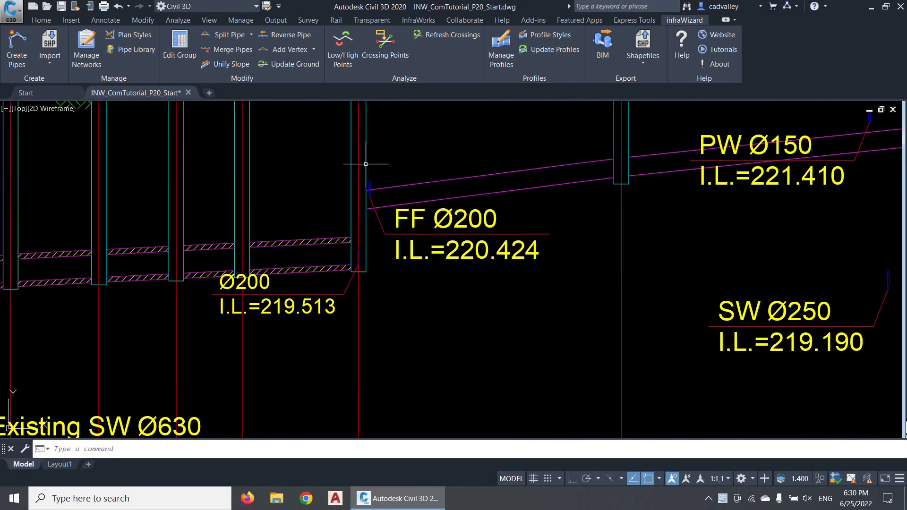
{"action": "scroll", "coordinate": [274, 314], "scroll_direction": "down", "scroll_amount": 10}
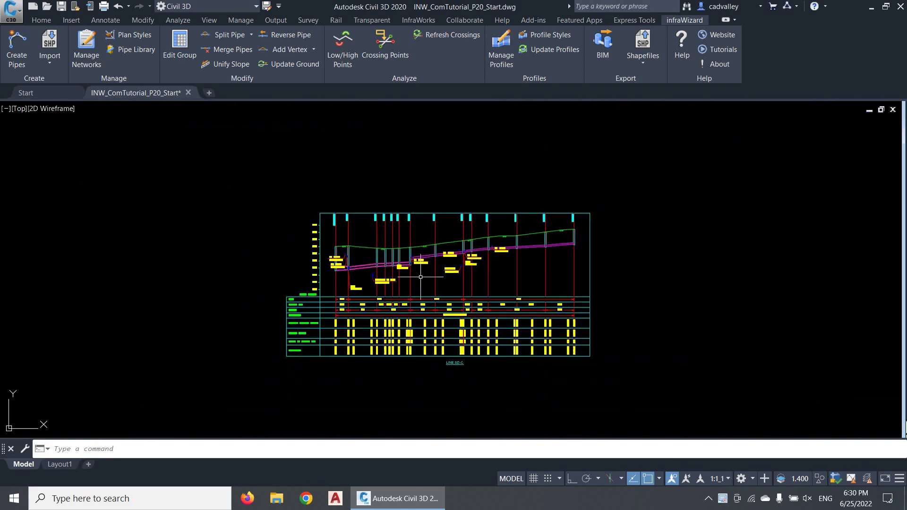
{"action": "mouse_move", "coordinate": [273, 314]}
{"action": "middle_mouse_down"}
{"action": "mouse_move", "coordinate": [261, 321]}
{"action": "mouse_move", "coordinate": [667, 265]}
{"action": "mouse_move", "coordinate": [803, 214]}
{"action": "middle_mouse_up"}
{"action": "mouse_move", "coordinate": [473, 261]}
{"action": "middle_mouse_down"}
{"action": "mouse_move", "coordinate": [522, 257]}
{"action": "mouse_move", "coordinate": [528, 245]}
{"action": "middle_mouse_up"}
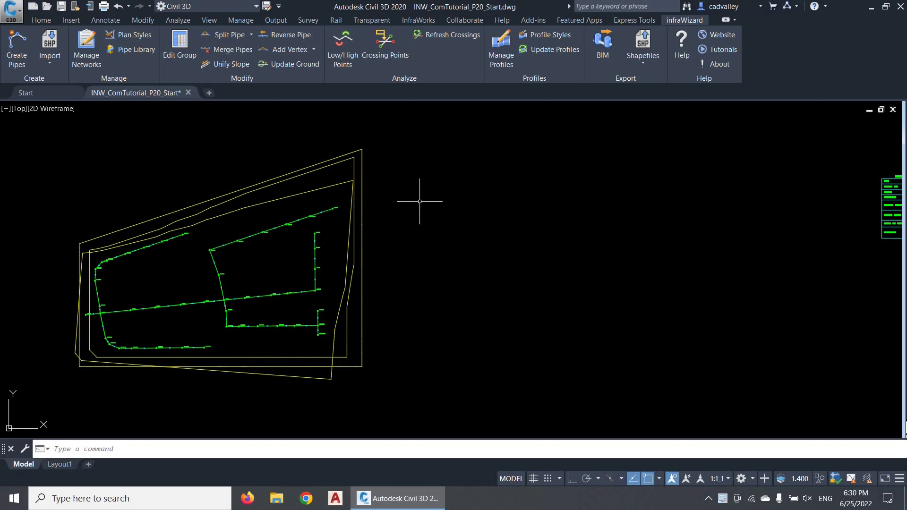
In the profile manager, review the PW and SD profiles, then add a new profile for SW.
{"action": "left_click", "coordinate": [505, 61]}
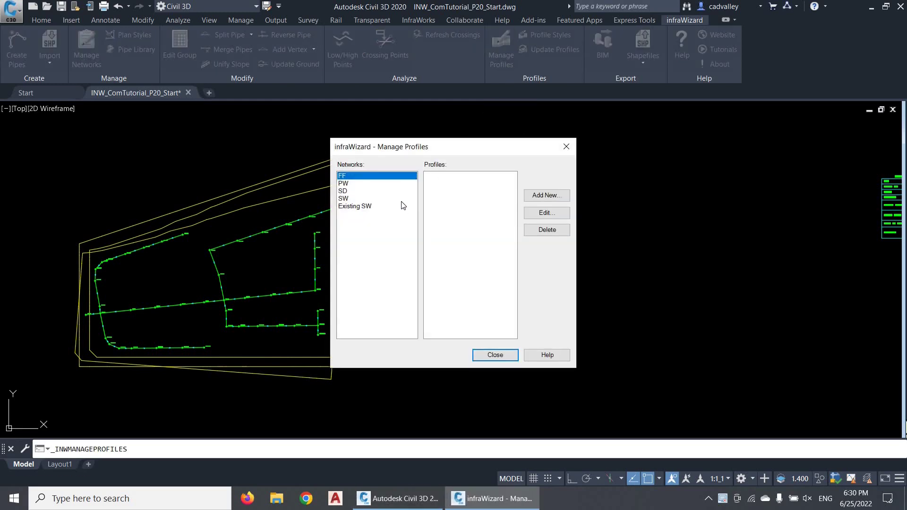
{"action": "left_click", "coordinate": [365, 187]}
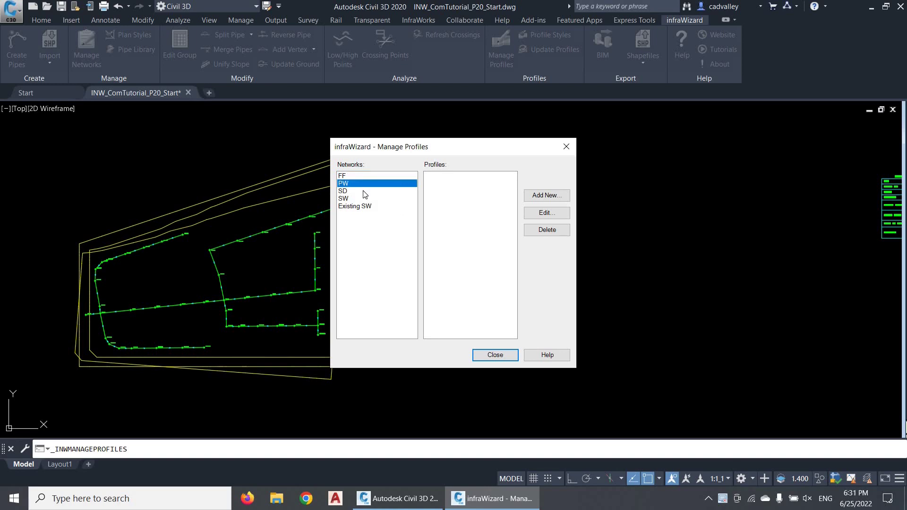
{"action": "left_click", "coordinate": [364, 192]}
{"action": "left_click", "coordinate": [363, 198]}
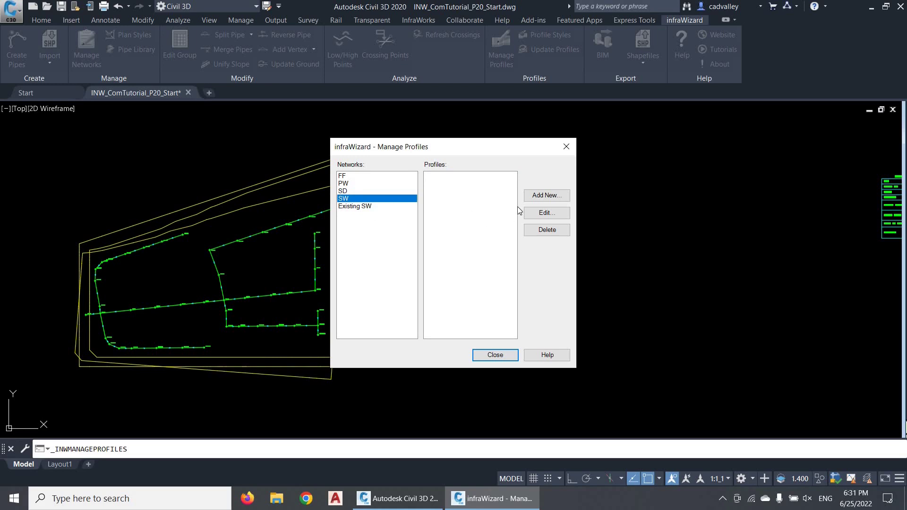
{"action": "left_click", "coordinate": [528, 196]}
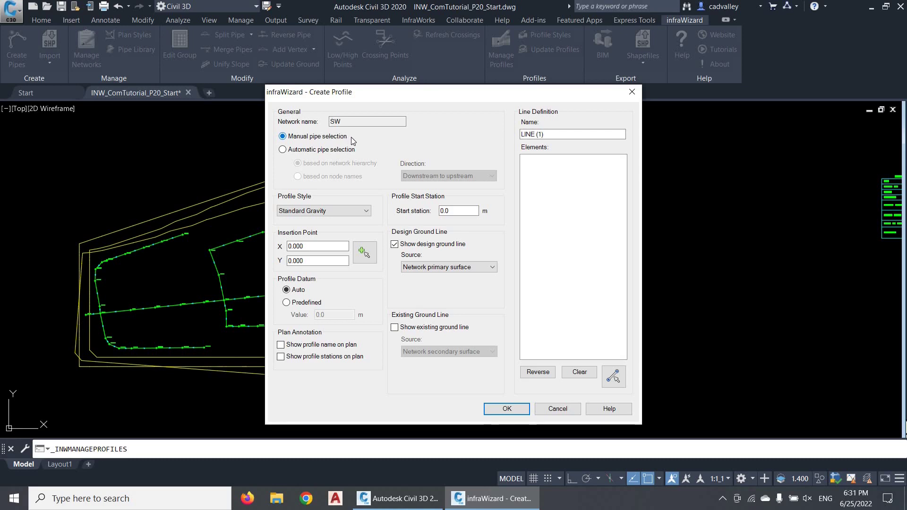
Name the profile SW-1 and pick MH-K-6-7 and MH-K-6-5 as its first structures.
{"action": "left_click_drag", "start_coordinate": [567, 135], "coordinate": [508, 136]}
{"action": "type", "text": "SW-1"}
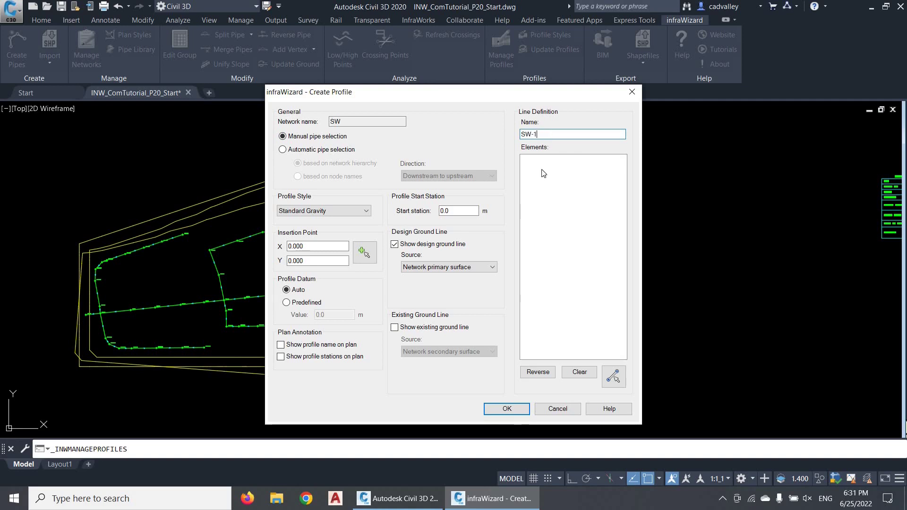
{"action": "left_click", "coordinate": [613, 378]}
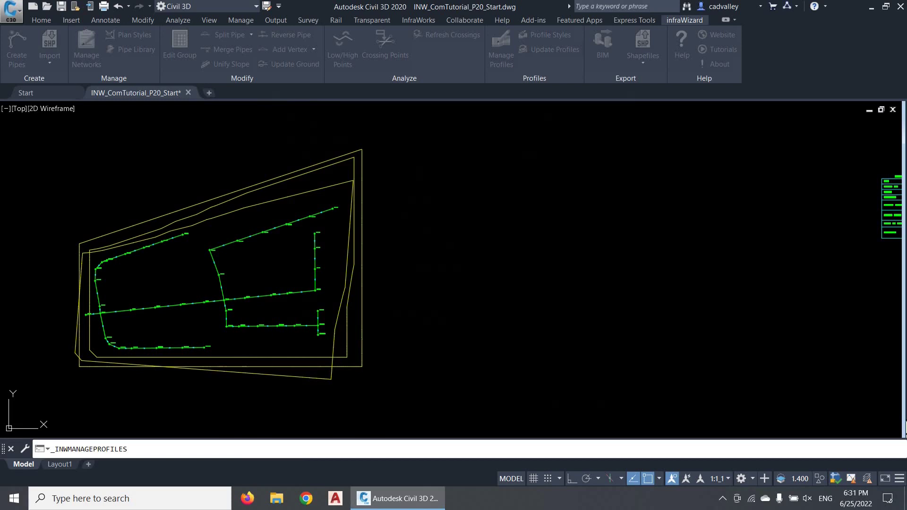
{"action": "scroll", "coordinate": [333, 212], "scroll_direction": "up", "scroll_amount": 6}
{"action": "scroll", "coordinate": [332, 209], "scroll_direction": "up", "scroll_amount": 2}
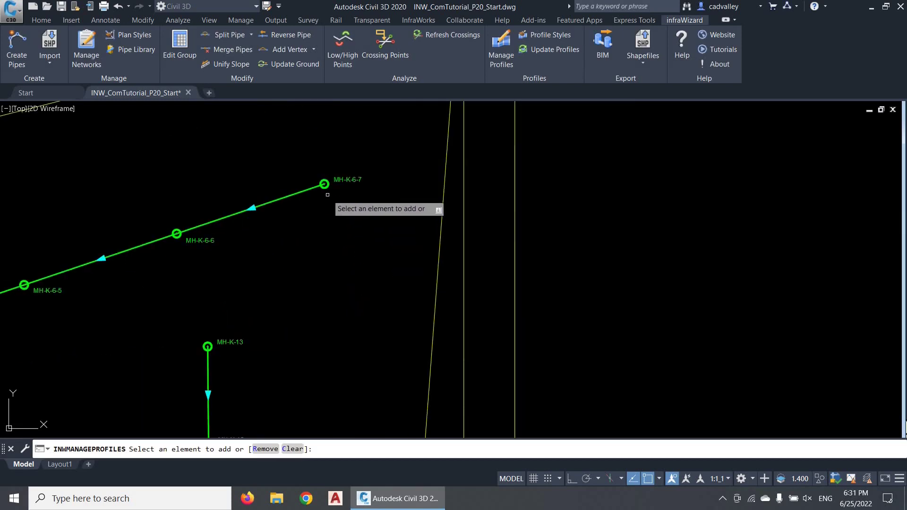
{"action": "left_click", "coordinate": [324, 185]}
{"action": "left_click", "coordinate": [129, 249]}
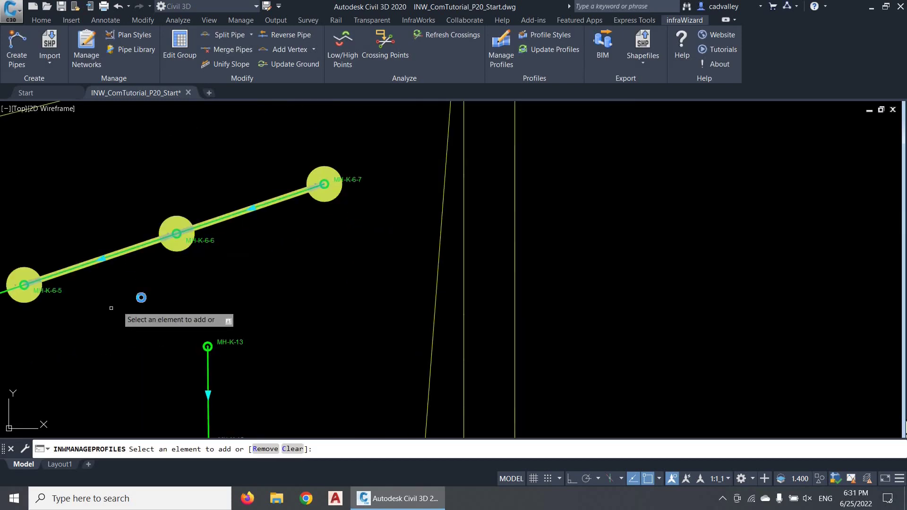
Extend the SW-1 line past the corner and main trunk to MH-K-3, then finish picking.
{"action": "middle_click_drag", "start_coordinate": [95, 317], "coordinate": [406, 216]}
{"action": "scroll", "coordinate": [394, 222], "scroll_direction": "down", "scroll_amount": 4}
{"action": "left_click", "coordinate": [173, 273]}
{"action": "left_click", "coordinate": [209, 400]}
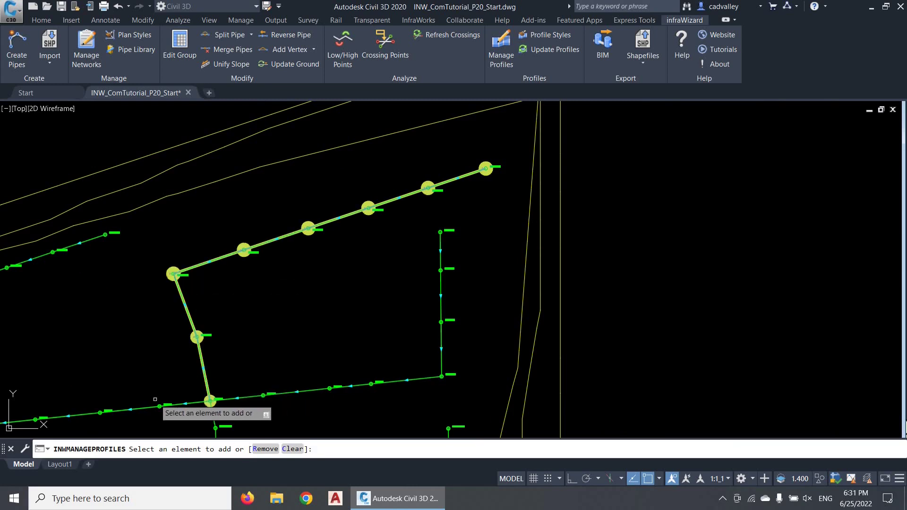
{"action": "middle_click_drag", "start_coordinate": [168, 399], "coordinate": [273, 308]}
{"action": "scroll", "coordinate": [132, 343], "scroll_direction": "up", "scroll_amount": 2}
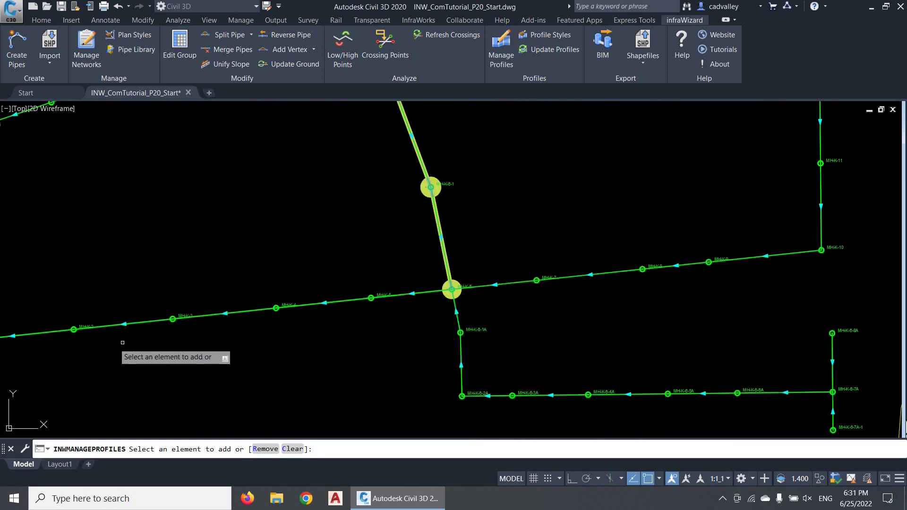
{"action": "left_click", "coordinate": [172, 319]}
{"action": "scroll", "coordinate": [216, 292], "scroll_direction": "down", "scroll_amount": 2}
{"action": "middle_click_drag", "start_coordinate": [450, 255], "coordinate": [195, 326]}
{"action": "scroll", "coordinate": [532, 299], "scroll_direction": "down", "scroll_amount": 3}
{"action": "key", "text": "Return"}
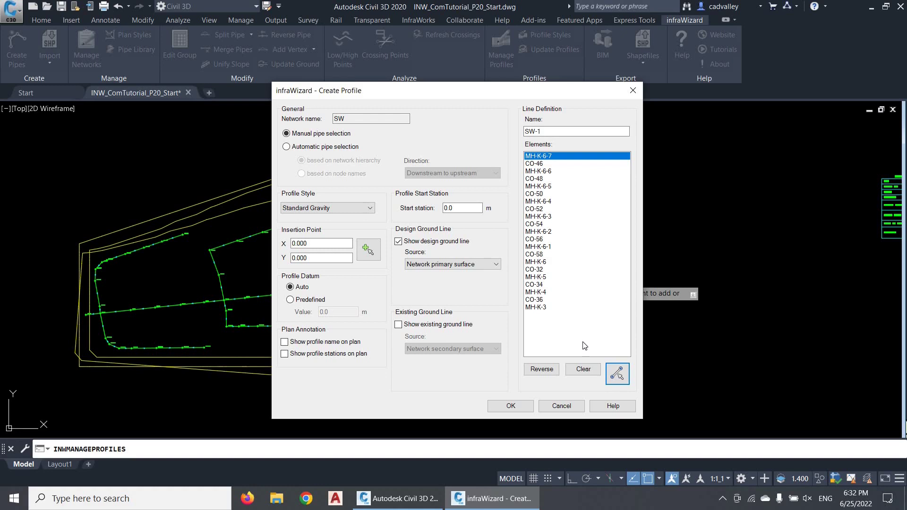
Reverse SW-1 to start at MH-K-3, keep Standard Gravity style, and pick the insertion point.
{"action": "left_click", "coordinate": [532, 372]}
{"action": "left_click", "coordinate": [366, 211]}
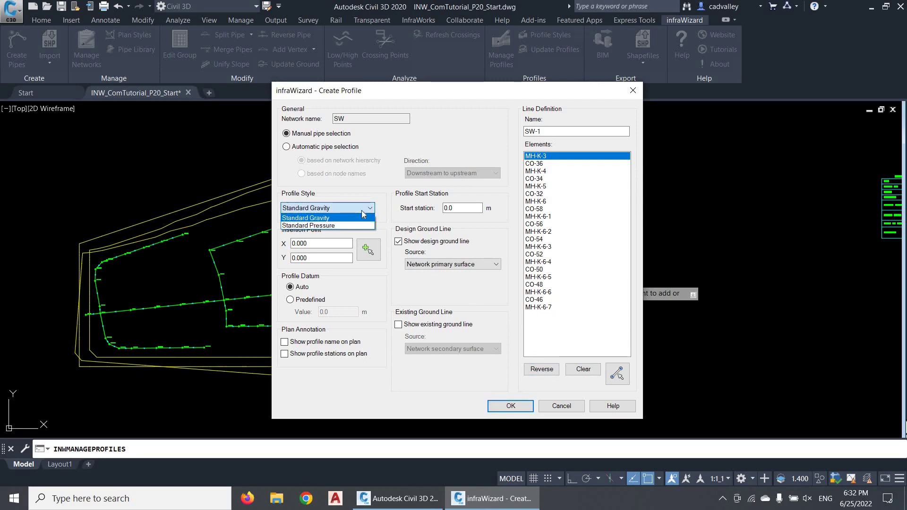
{"action": "left_click", "coordinate": [361, 211]}
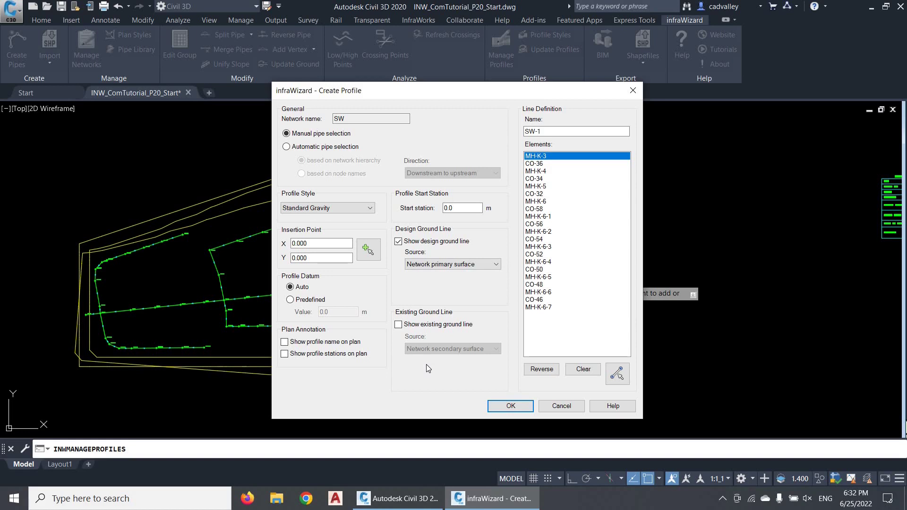
{"action": "left_click", "coordinate": [368, 250]}
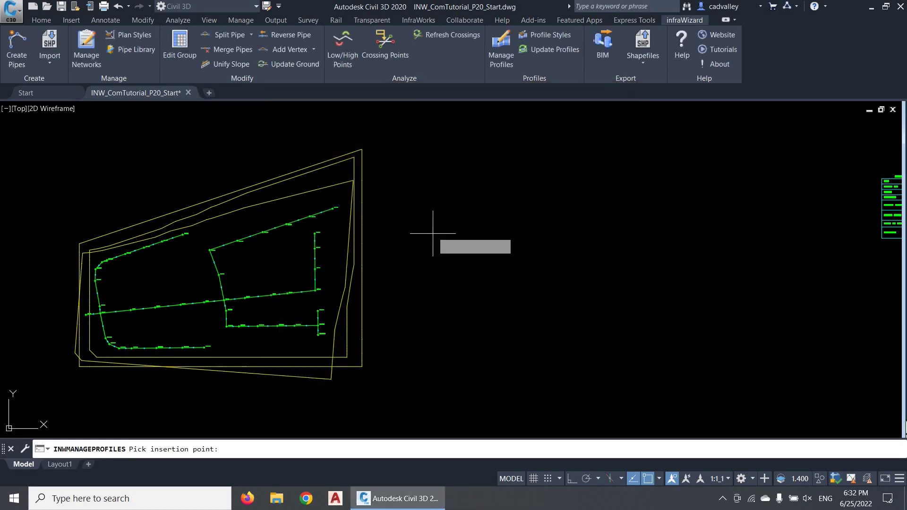
Place the SW-1 profile right of the networks, create it, and close the profile manager.
{"action": "left_click", "coordinate": [431, 180]}
{"action": "left_click", "coordinate": [526, 409]}
{"action": "left_click", "coordinate": [508, 356]}
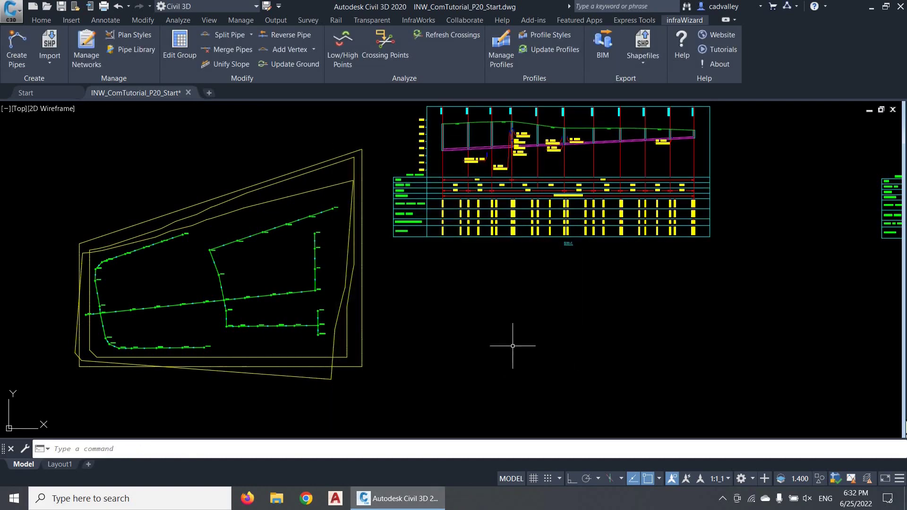
Inspect the SW-1 profile, then select its profile view and bring up its context menu.
{"action": "scroll", "coordinate": [553, 227], "scroll_direction": "up", "scroll_amount": 5}
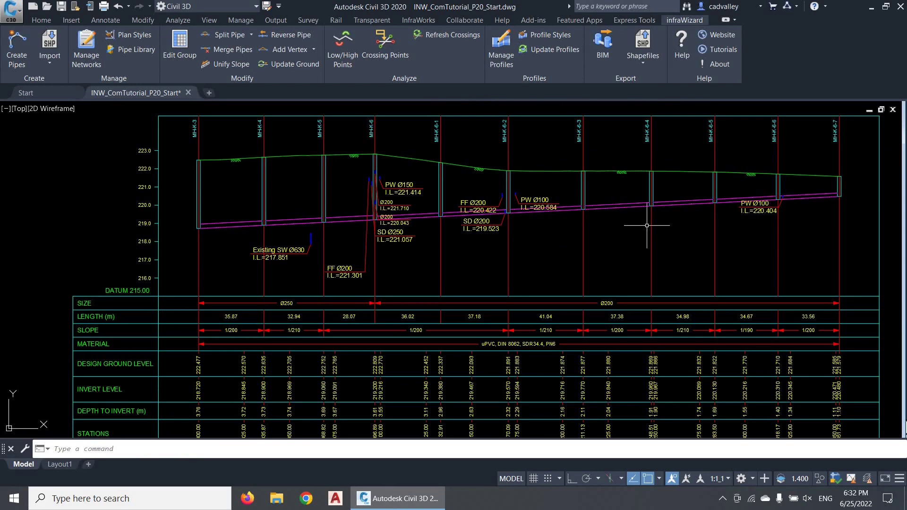
{"action": "scroll", "coordinate": [798, 195], "scroll_direction": "up", "scroll_amount": 2}
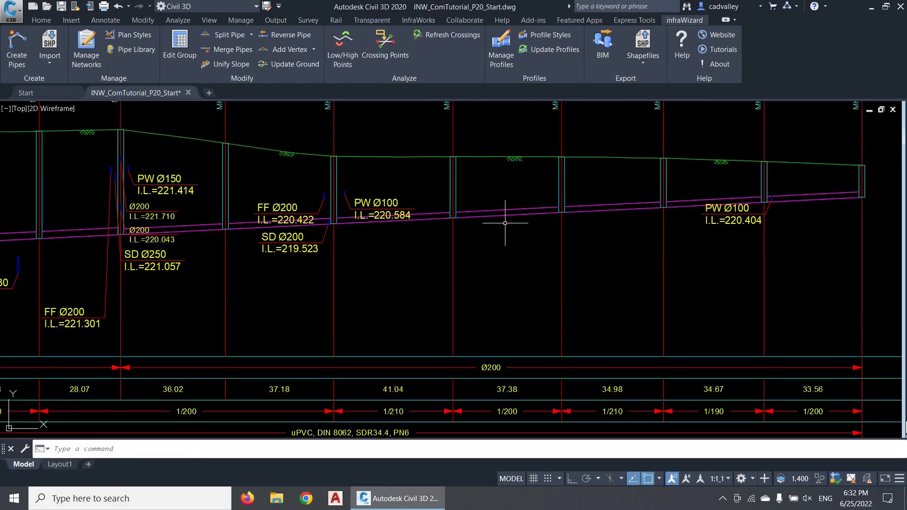
{"action": "scroll", "coordinate": [181, 245], "scroll_direction": "down", "scroll_amount": 2}
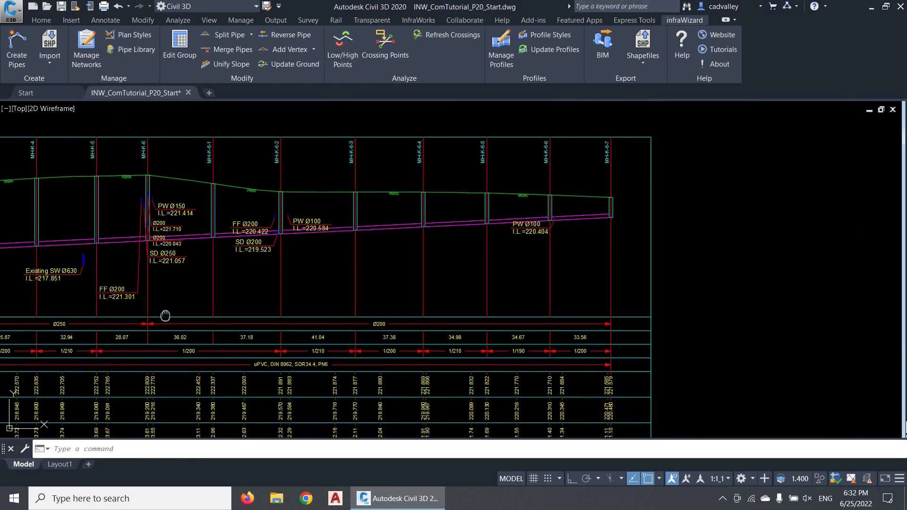
{"action": "scroll", "coordinate": [411, 210], "scroll_direction": "up", "scroll_amount": 2}
{"action": "scroll", "coordinate": [152, 307], "scroll_direction": "up", "scroll_amount": 2}
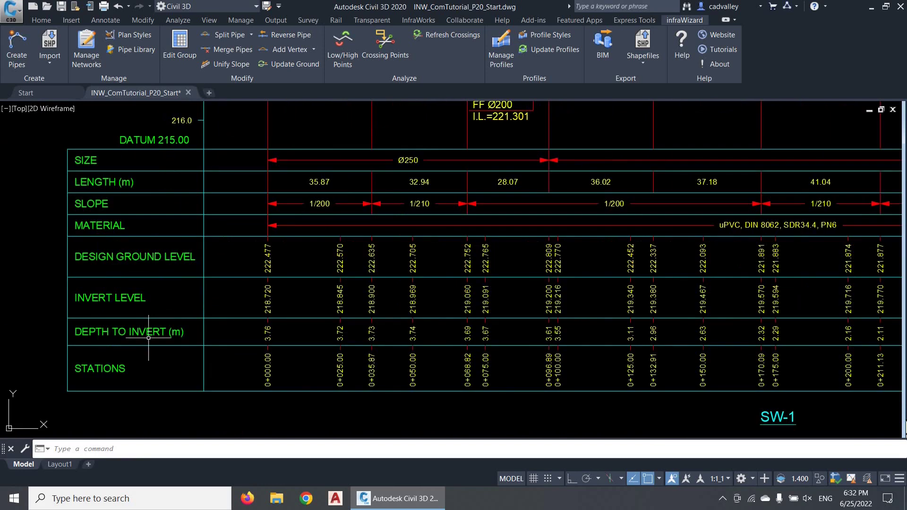
{"action": "scroll", "coordinate": [392, 354], "scroll_direction": "down", "scroll_amount": 2}
{"action": "scroll", "coordinate": [586, 343], "scroll_direction": "down", "scroll_amount": 1}
{"action": "scroll", "coordinate": [380, 328], "scroll_direction": "up", "scroll_amount": 3}
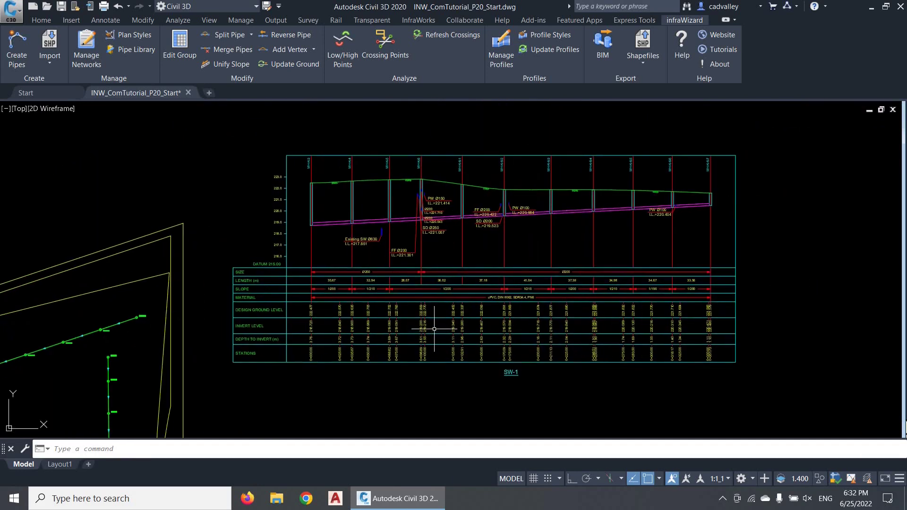
{"action": "double_click", "coordinate": [552, 348]}
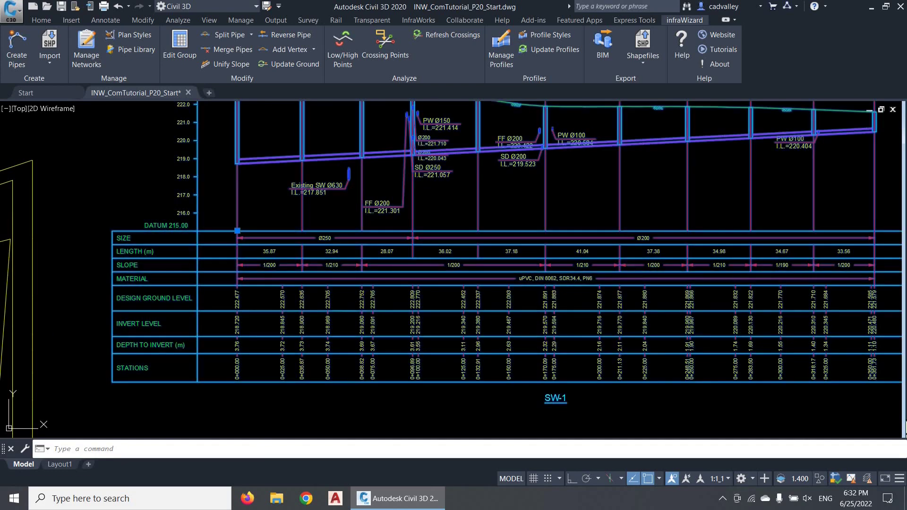
{"action": "left_click", "coordinate": [557, 408]}
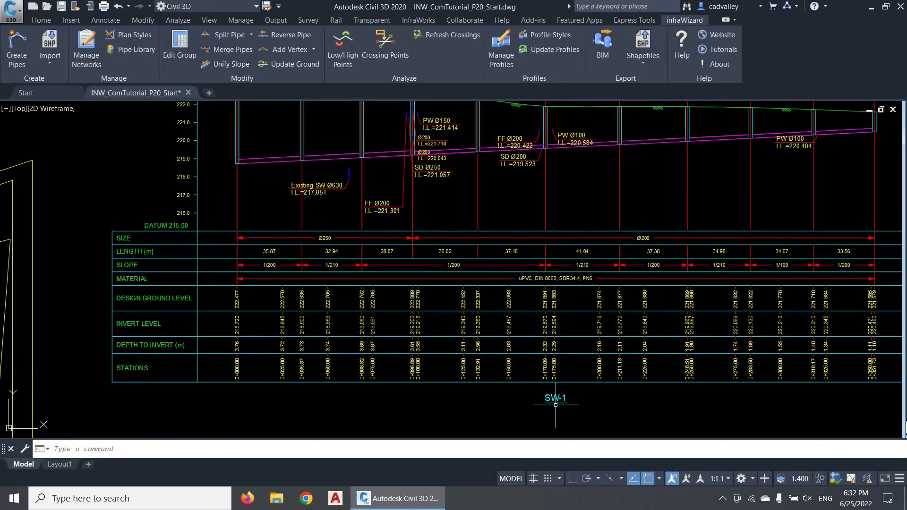
{"action": "left_click", "coordinate": [552, 351]}
{"action": "right_click", "coordinate": [552, 349]}
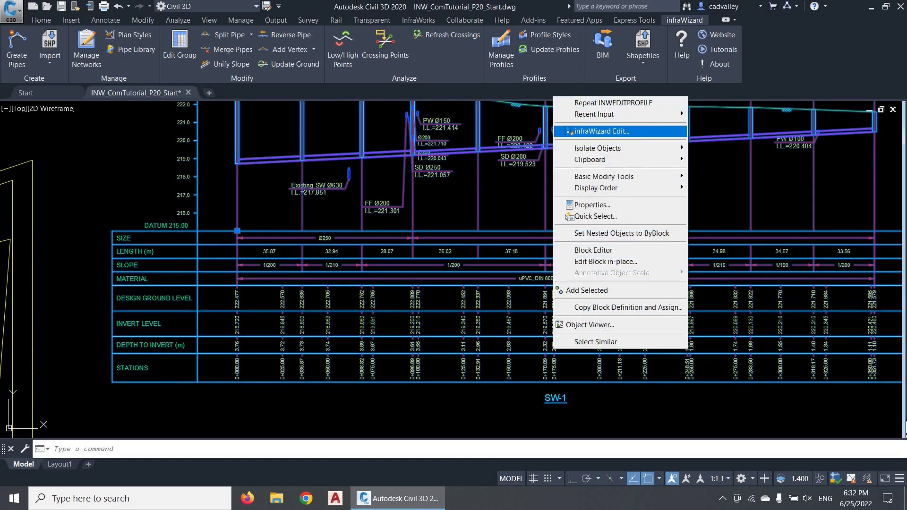
{"action": "left_click", "coordinate": [601, 130]}
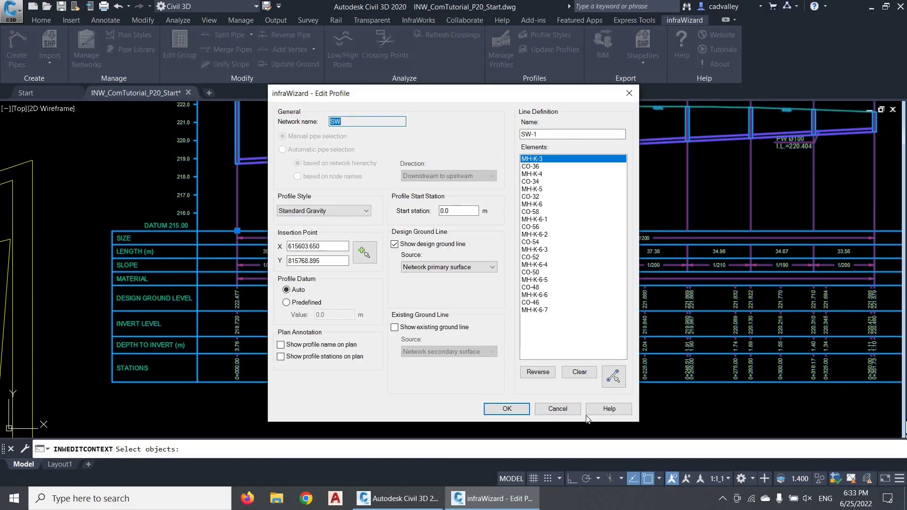
{"action": "left_click", "coordinate": [571, 411]}
{"action": "middle_click_drag", "start_coordinate": [493, 193], "coordinate": [515, 241]}
{"action": "scroll", "coordinate": [361, 192], "scroll_direction": "up", "scroll_amount": 2}
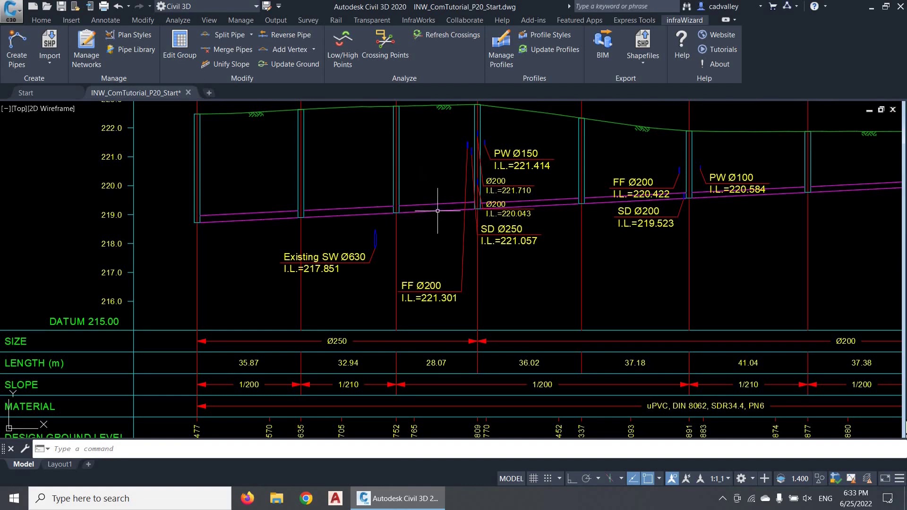
Check pipe CO-32's nominal diameter, leaving it at 250 without changes.
{"action": "double_click", "coordinate": [430, 211]}
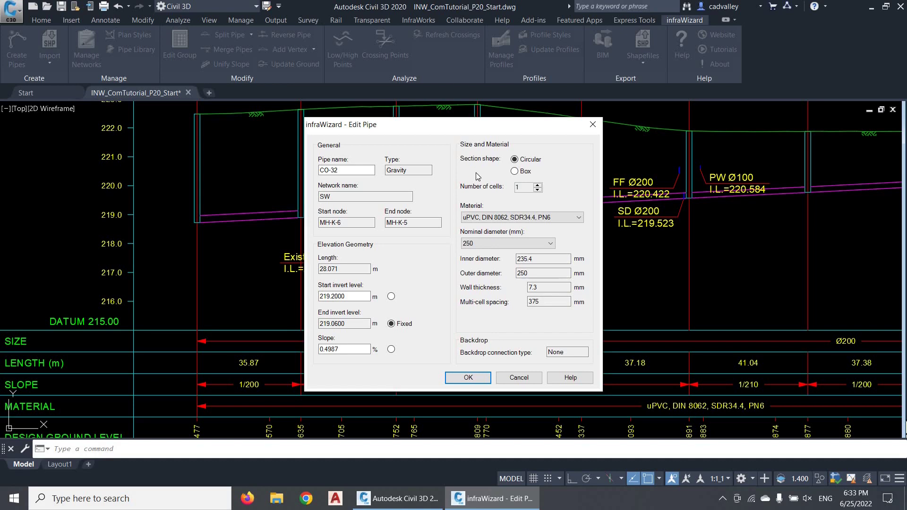
{"action": "left_click", "coordinate": [484, 243]}
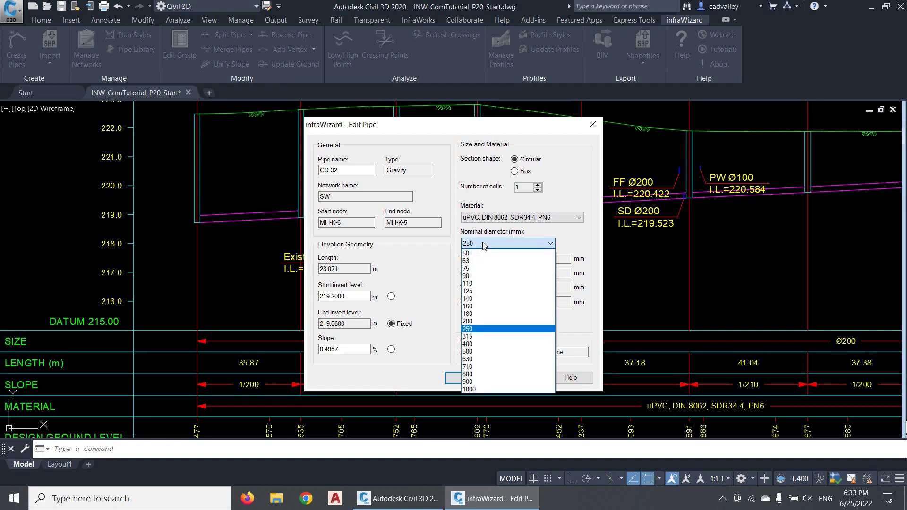
{"action": "left_click", "coordinate": [483, 242]}
{"action": "left_click", "coordinate": [518, 385]}
Inspect the Existing SW Ø630 pipe's properties and close them unchanged.
{"action": "scroll", "coordinate": [360, 255], "scroll_direction": "up", "scroll_amount": 2}
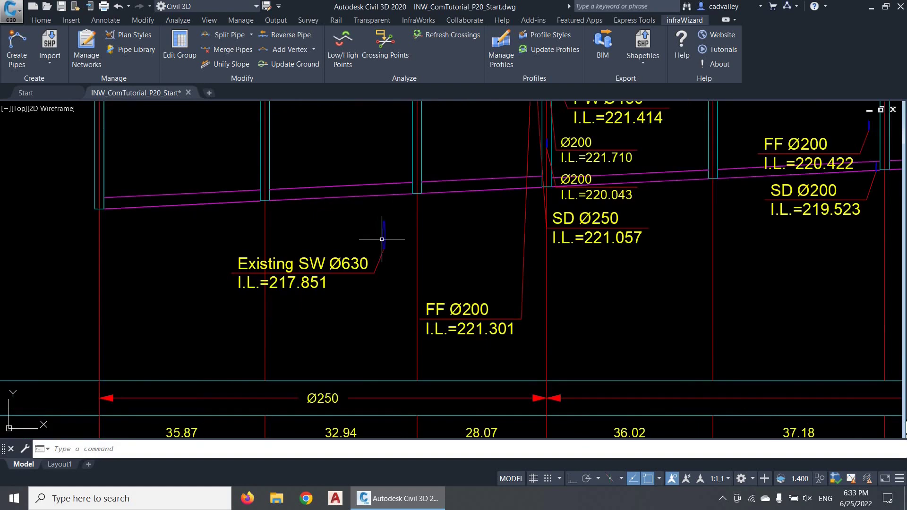
{"action": "double_click", "coordinate": [375, 237]}
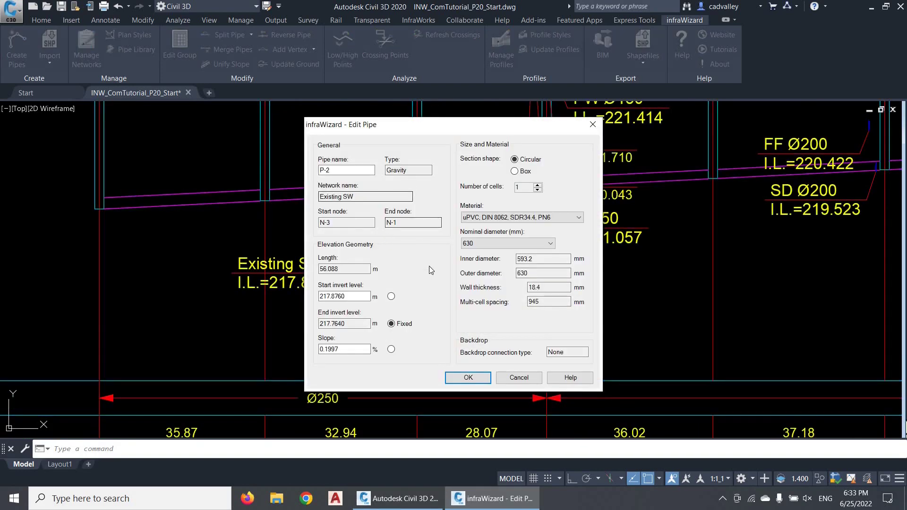
{"action": "left_click", "coordinate": [518, 378]}
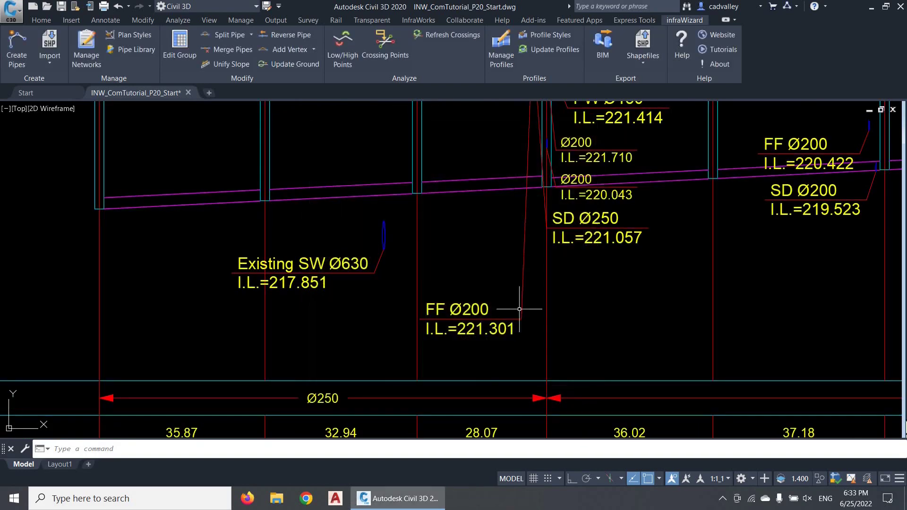
{"action": "scroll", "coordinate": [540, 270], "scroll_direction": "down", "scroll_amount": 5}
{"action": "scroll", "coordinate": [559, 344], "scroll_direction": "up", "scroll_amount": 2}
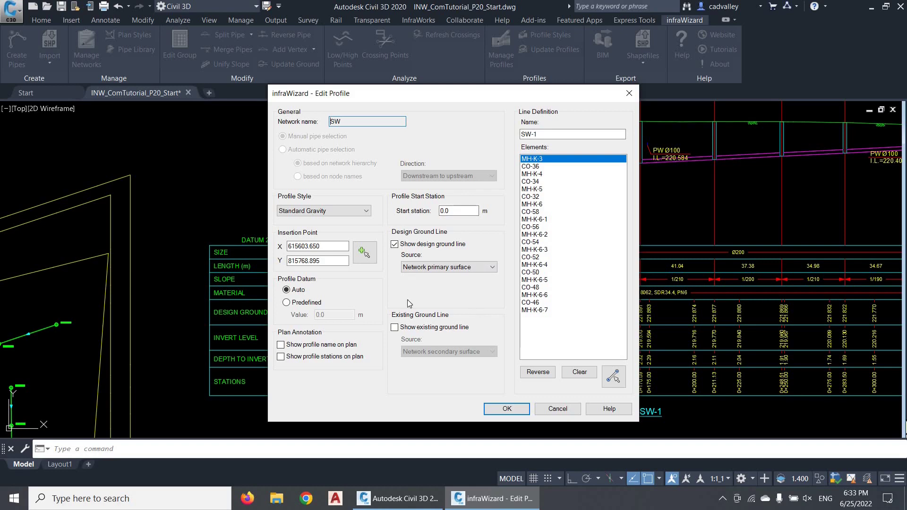
Reverse the SW-1 element order and pick additional pipes through MH-K-2 to MH-K-1.
{"action": "left_click_drag", "start_coordinate": [424, 98], "coordinate": [488, 86]}
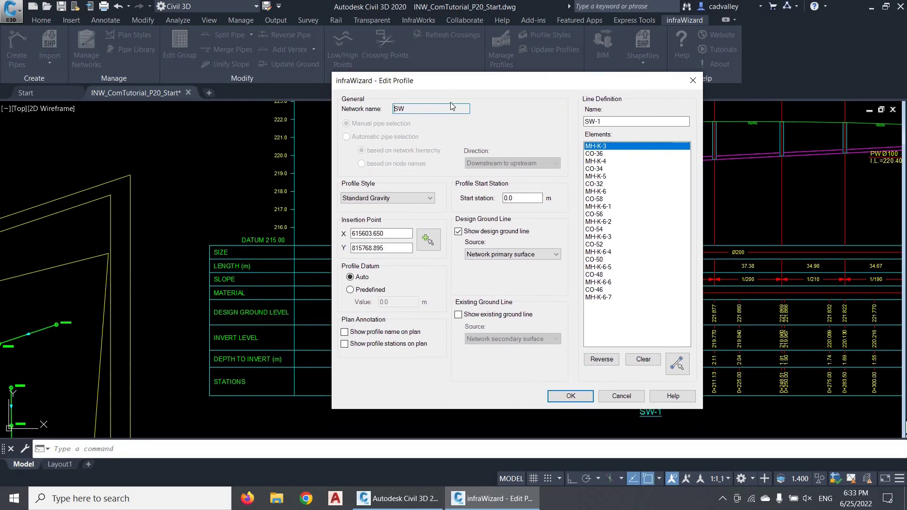
{"action": "left_click", "coordinate": [632, 298]}
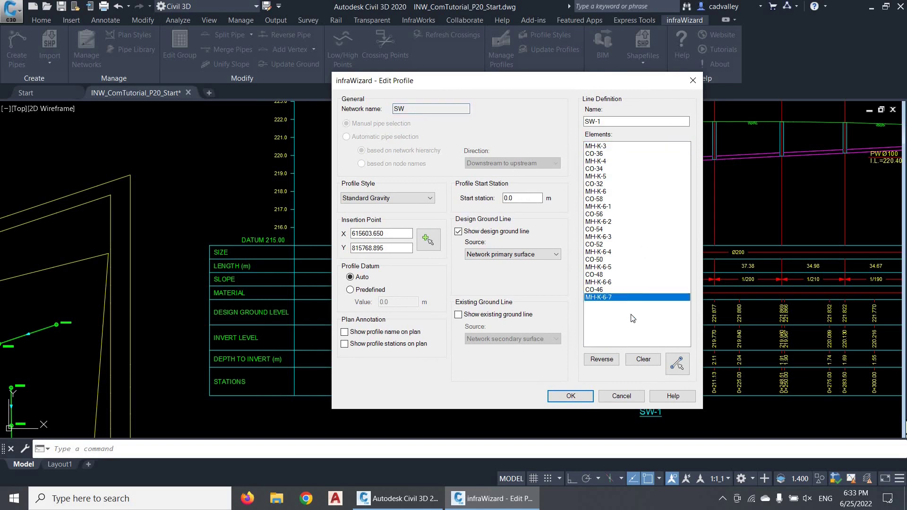
{"action": "left_click", "coordinate": [602, 360]}
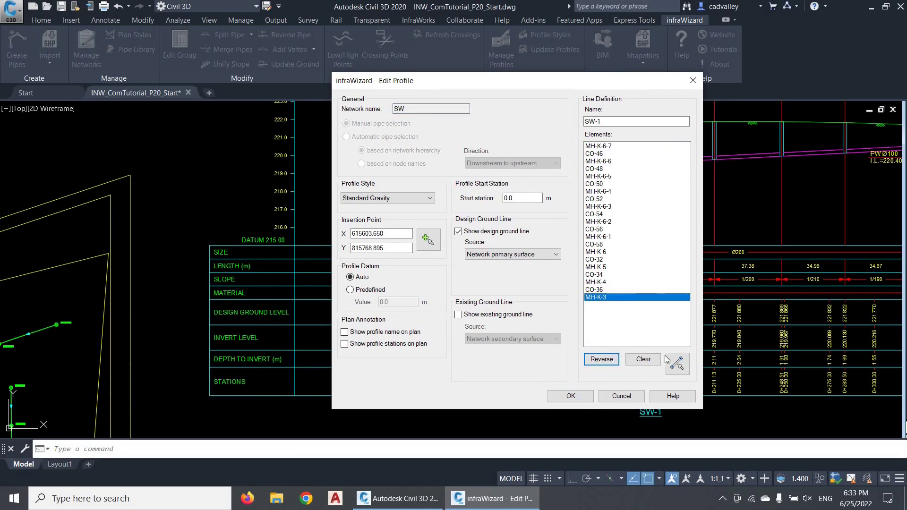
{"action": "left_click", "coordinate": [677, 364]}
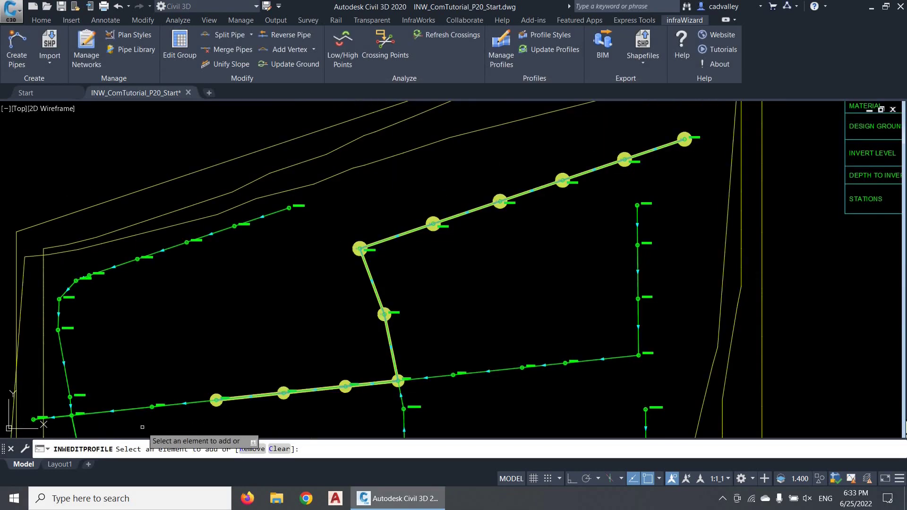
{"action": "scroll", "coordinate": [136, 423], "scroll_direction": "up", "scroll_amount": 4}
{"action": "scroll", "coordinate": [152, 305], "scroll_direction": "down", "scroll_amount": 5}
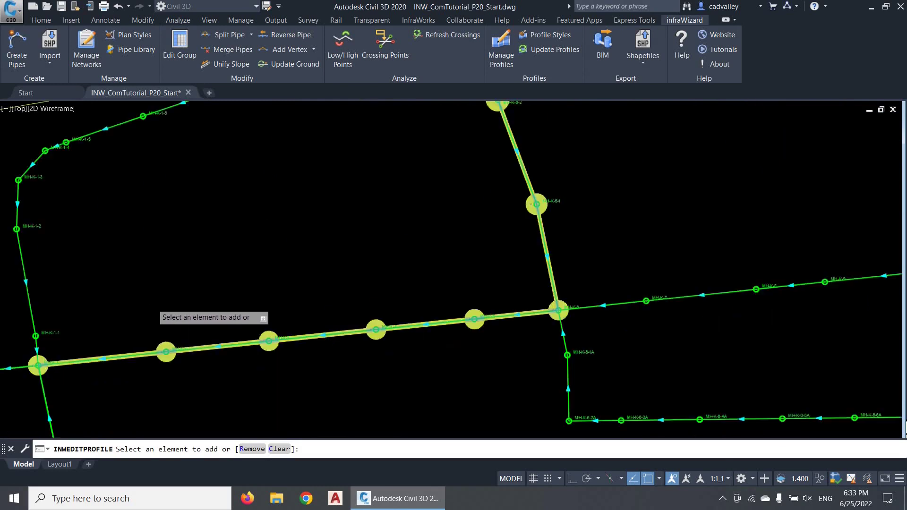
{"action": "key", "text": "Return"}
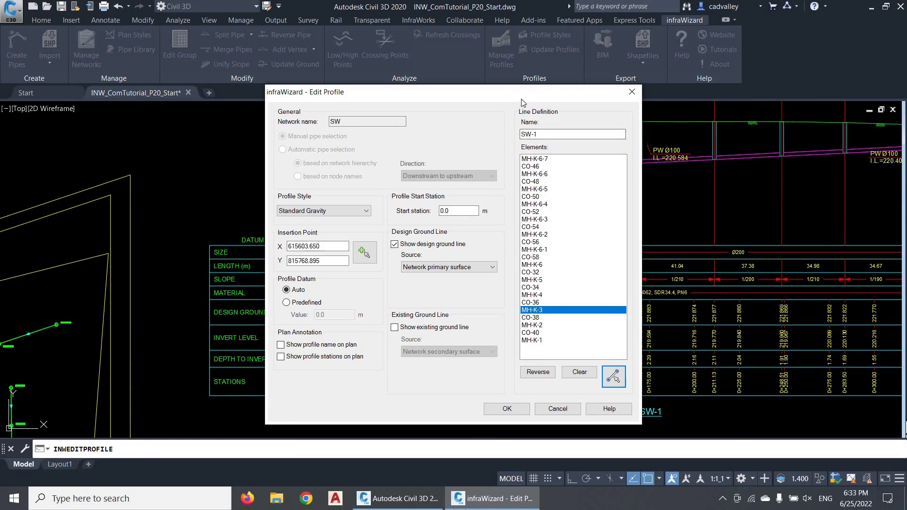
Set the SW-1 profile datum to Predefined 210 and apply the changes.
{"action": "left_click_drag", "start_coordinate": [523, 95], "coordinate": [588, 78]}
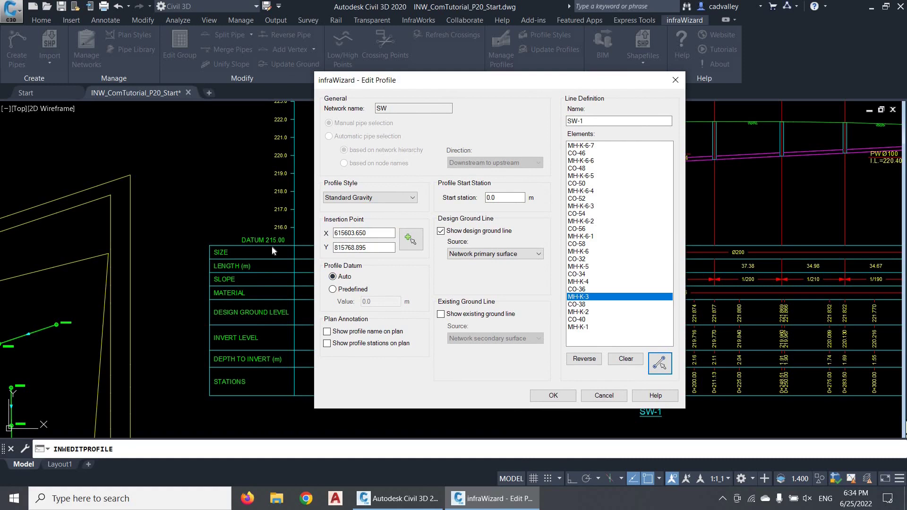
{"action": "left_click", "coordinate": [350, 280]}
{"action": "left_click", "coordinate": [365, 289]}
{"action": "double_click", "coordinate": [381, 301]}
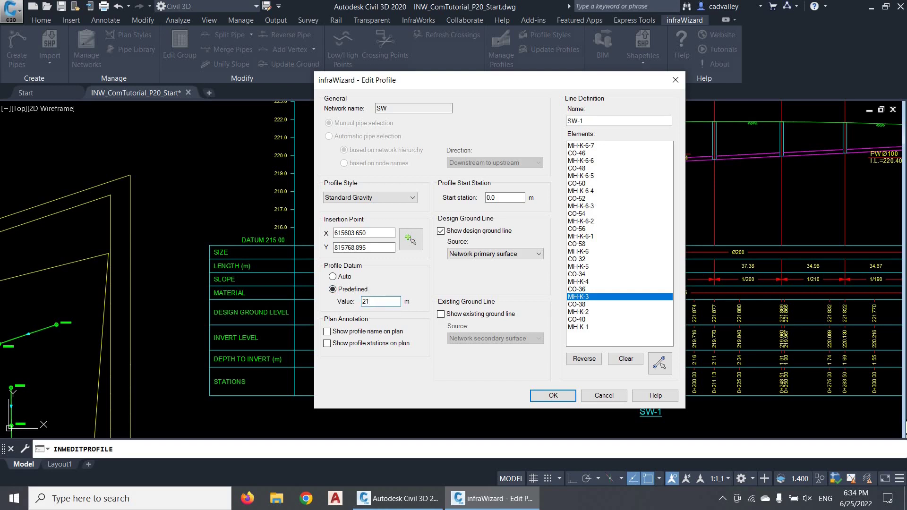
{"action": "left_click", "coordinate": [541, 395]}
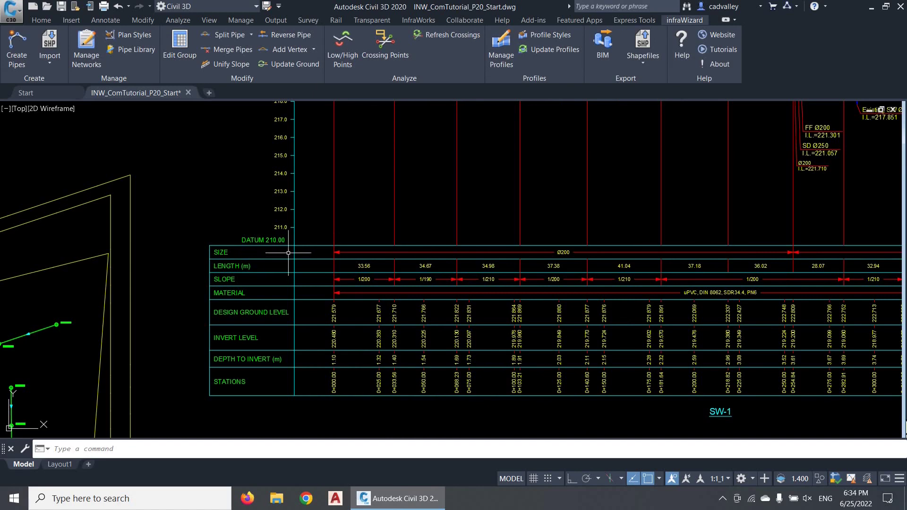
Reopen SW-1's settings and enable showing the profile name and stations on the plan.
{"action": "scroll", "coordinate": [284, 255], "scroll_direction": "down", "scroll_amount": 2}
{"action": "middle_click_drag", "start_coordinate": [328, 253], "coordinate": [317, 303]}
{"action": "scroll", "coordinate": [317, 303], "scroll_direction": "up", "scroll_amount": 2}
{"action": "scroll", "coordinate": [378, 317], "scroll_direction": "down", "scroll_amount": 2}
{"action": "double_click", "coordinate": [440, 315]}
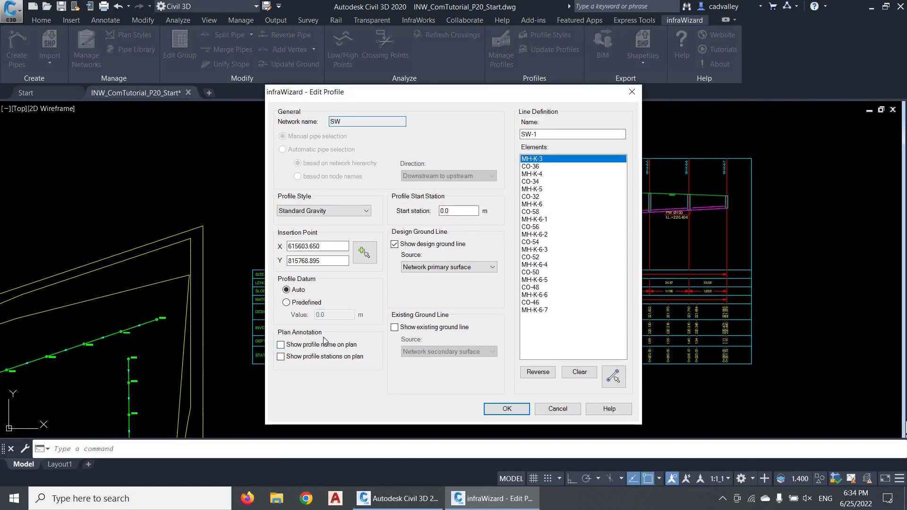
{"action": "left_click", "coordinate": [336, 359]}
{"action": "left_click", "coordinate": [494, 407]}
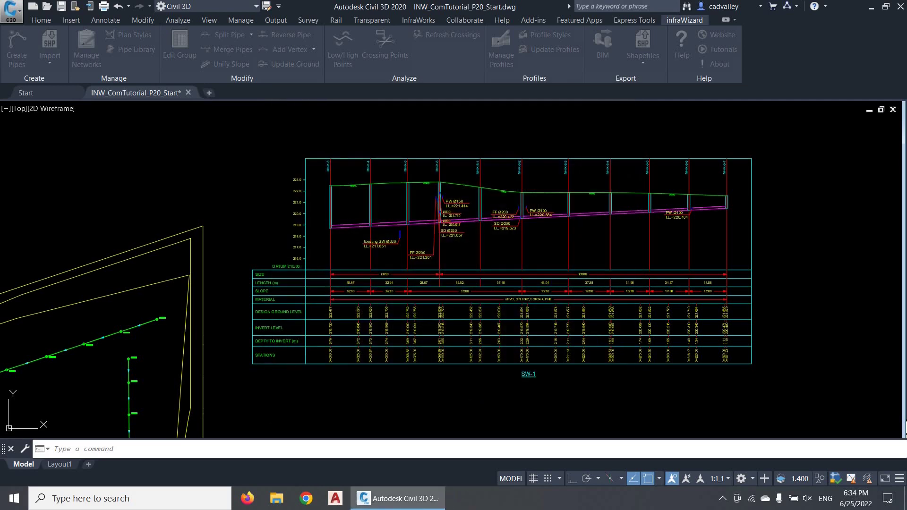
Review the red station labels, such as 0+225.00, along the SW-1 pipe run in plan.
{"action": "middle_click_drag", "start_coordinate": [188, 372], "coordinate": [370, 283]}
{"action": "scroll", "coordinate": [324, 259], "scroll_direction": "up", "scroll_amount": 3}
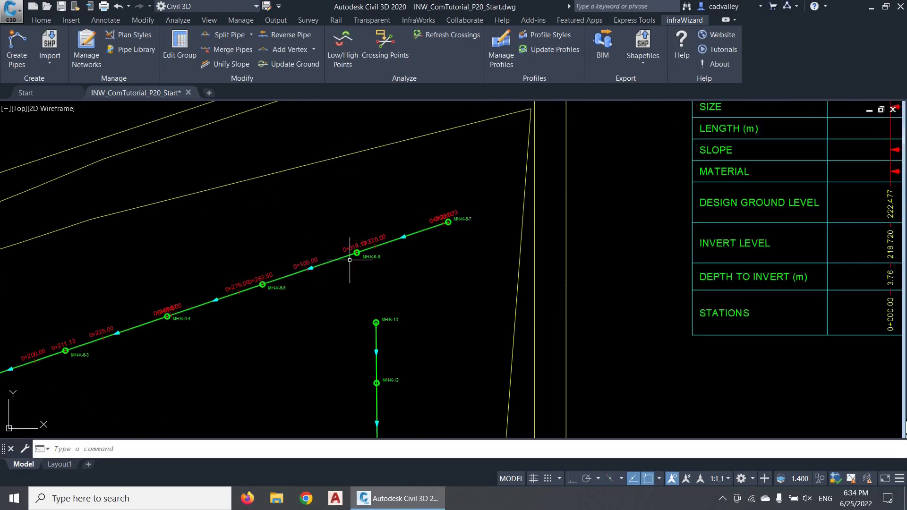
{"action": "scroll", "coordinate": [445, 222], "scroll_direction": "up", "scroll_amount": 2}
{"action": "middle_click_drag", "start_coordinate": [156, 340], "coordinate": [619, 150]}
{"action": "scroll", "coordinate": [262, 268], "scroll_direction": "down", "scroll_amount": 5}
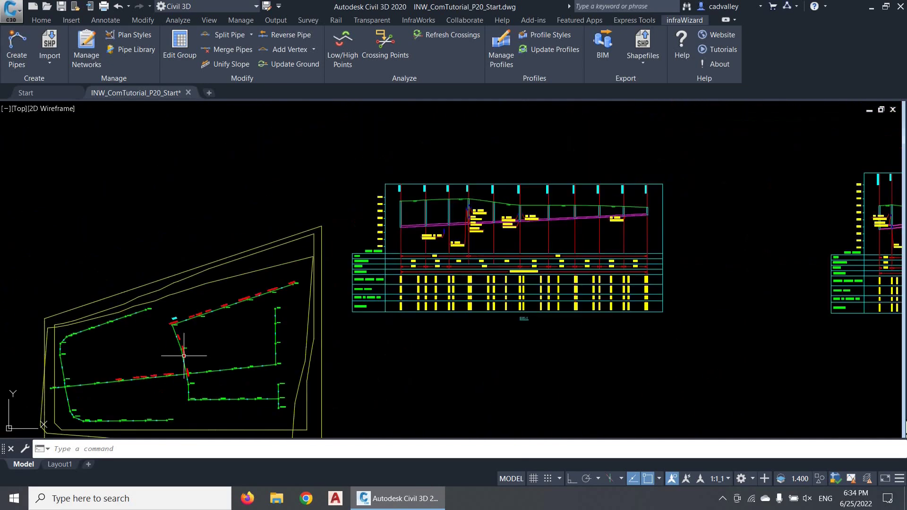
{"action": "scroll", "coordinate": [127, 375], "scroll_direction": "up", "scroll_amount": 2}
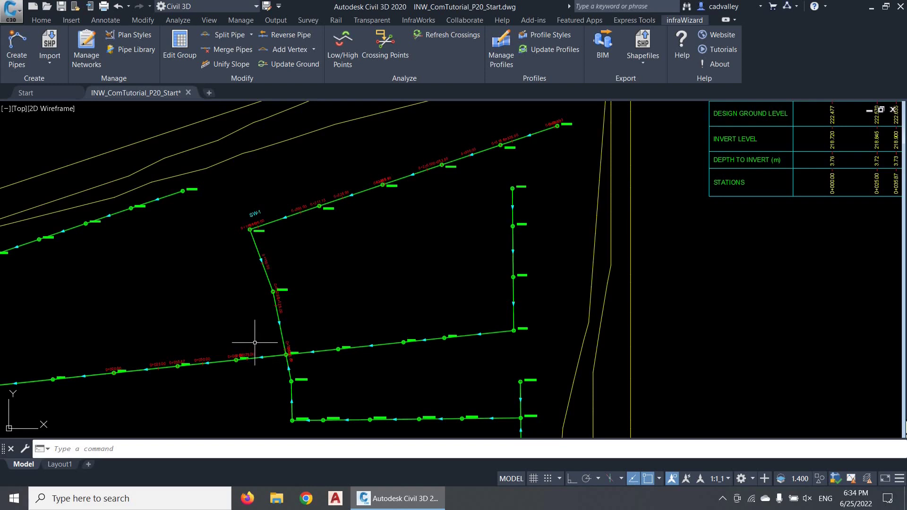
{"action": "scroll", "coordinate": [250, 352], "scroll_direction": "down", "scroll_amount": 2}
{"action": "middle_click_drag", "start_coordinate": [669, 260], "coordinate": [482, 308]}
{"action": "scroll", "coordinate": [421, 342], "scroll_direction": "up", "scroll_amount": 1}
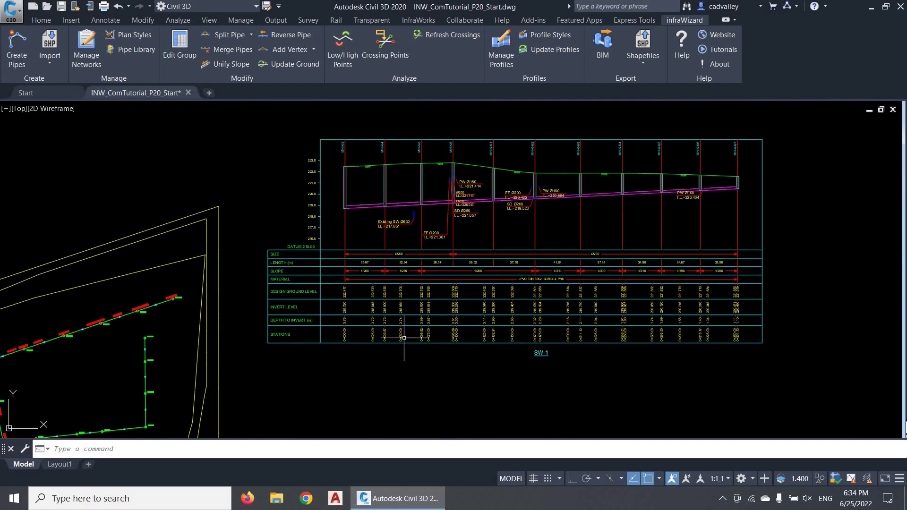
{"action": "scroll", "coordinate": [343, 343], "scroll_direction": "up", "scroll_amount": 3}
{"action": "scroll", "coordinate": [343, 343], "scroll_direction": "up", "scroll_amount": 2}
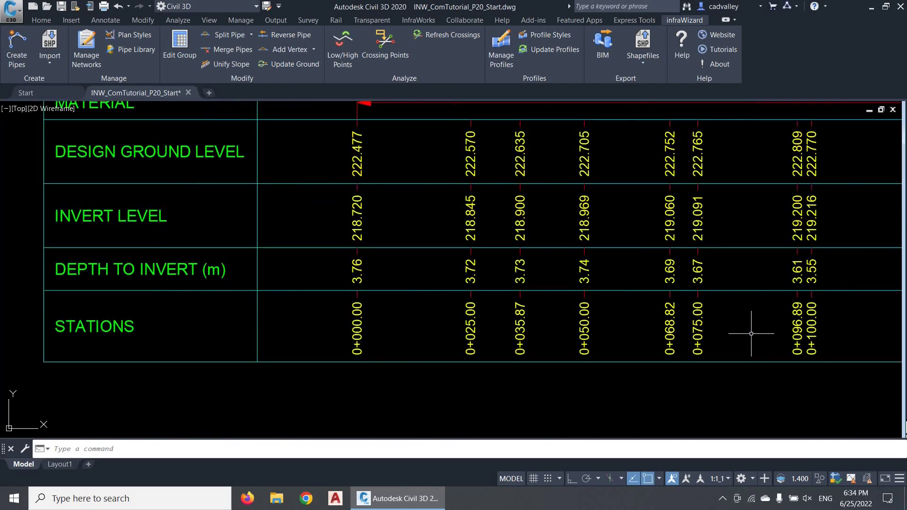
Follow the STATIONS row along the profile table and reopen SW-1's settings.
{"action": "middle_click_drag", "start_coordinate": [848, 336], "coordinate": [378, 350]}
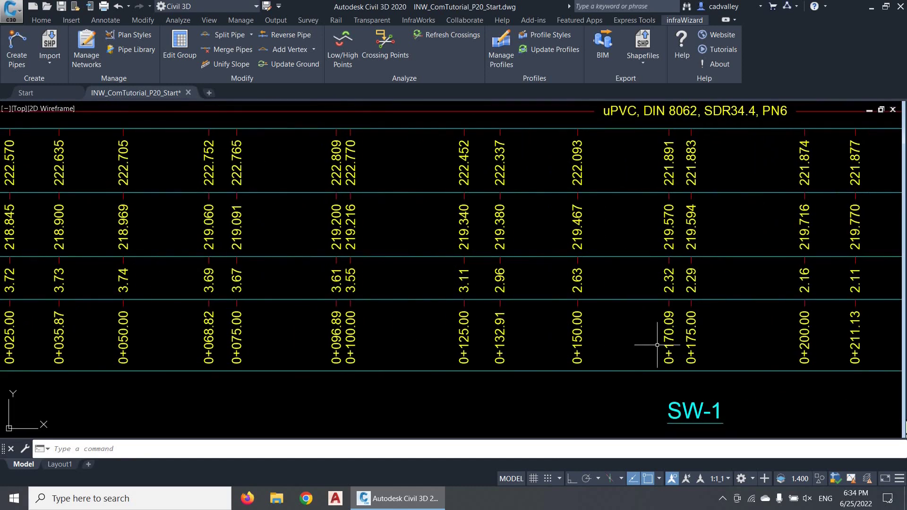
{"action": "scroll", "coordinate": [585, 239], "scroll_direction": "down", "scroll_amount": 3}
{"action": "scroll", "coordinate": [535, 315], "scroll_direction": "up", "scroll_amount": 2}
{"action": "double_click", "coordinate": [471, 286]}
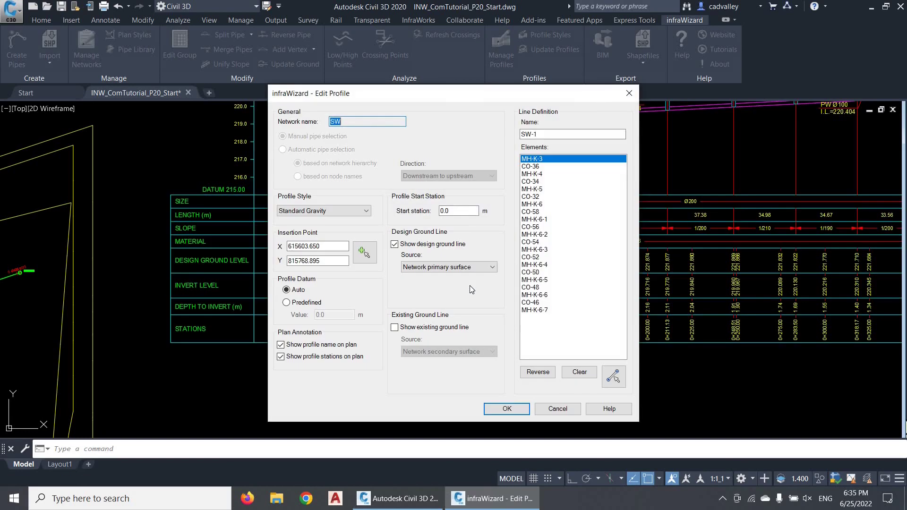
Change SW-1's start station to 2500.0 so stations begin at 2+500.00.
{"action": "left_click", "coordinate": [462, 211]}
{"action": "key", "text": "shift+Home"}
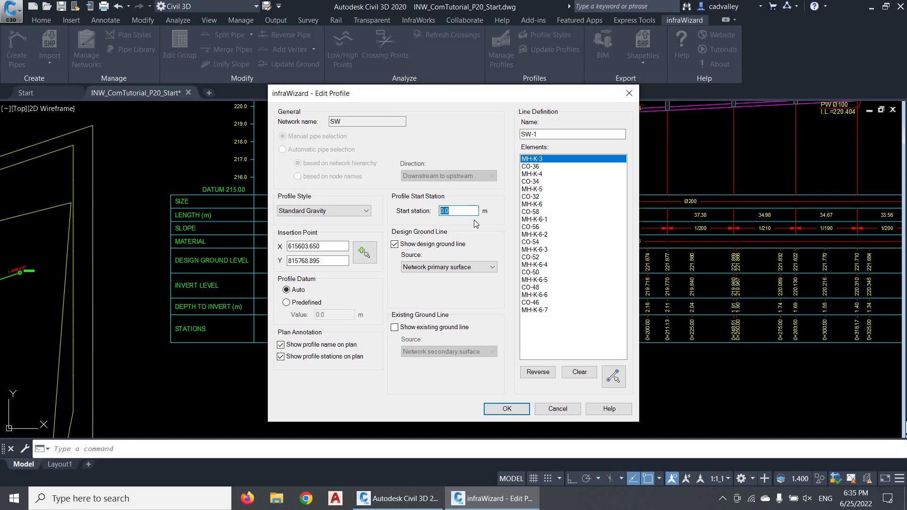
{"action": "type", "text": "2"}
{"action": "left_click", "coordinate": [507, 409]}
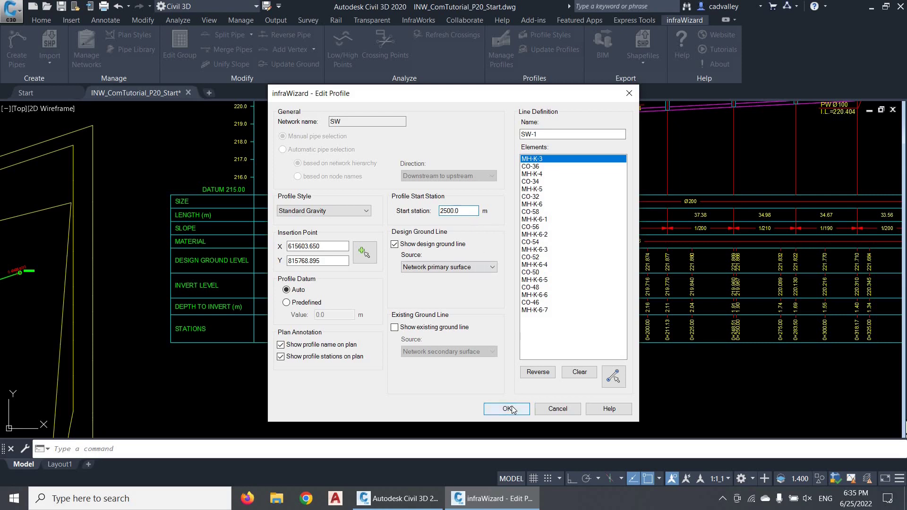
Pan over the redrawn profile and pipe plan, then reopen SW-1's settings.
{"action": "scroll", "coordinate": [276, 355], "scroll_direction": "up", "scroll_amount": 4}
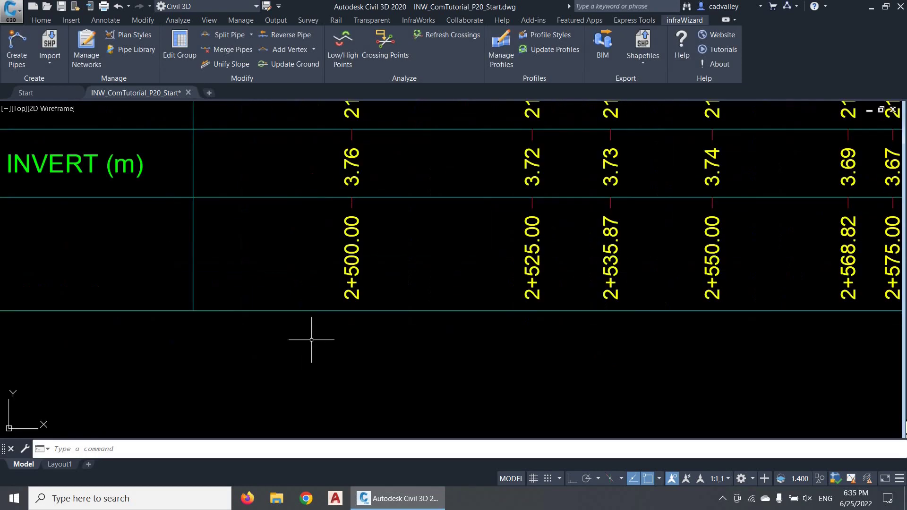
{"action": "scroll", "coordinate": [725, 364], "scroll_direction": "down", "scroll_amount": 4}
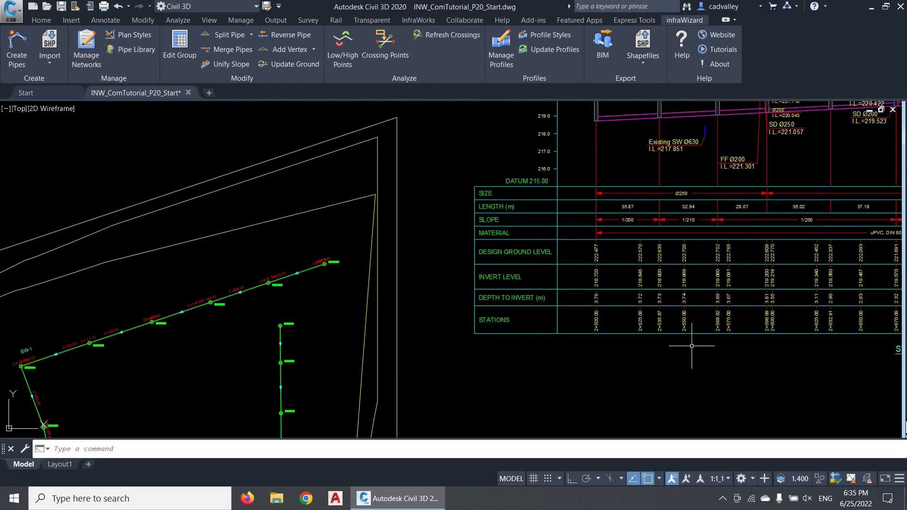
{"action": "middle_click_drag", "start_coordinate": [725, 364], "coordinate": [522, 352]}
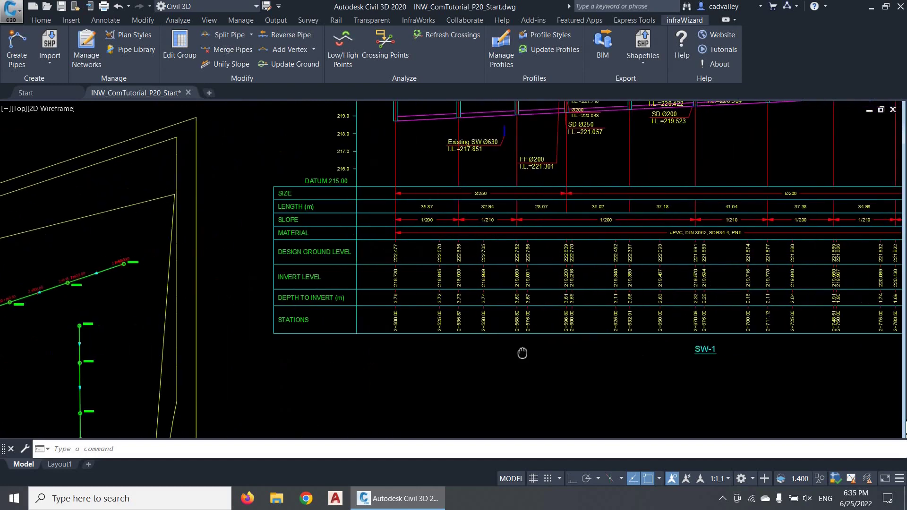
{"action": "double_click", "coordinate": [704, 337]}
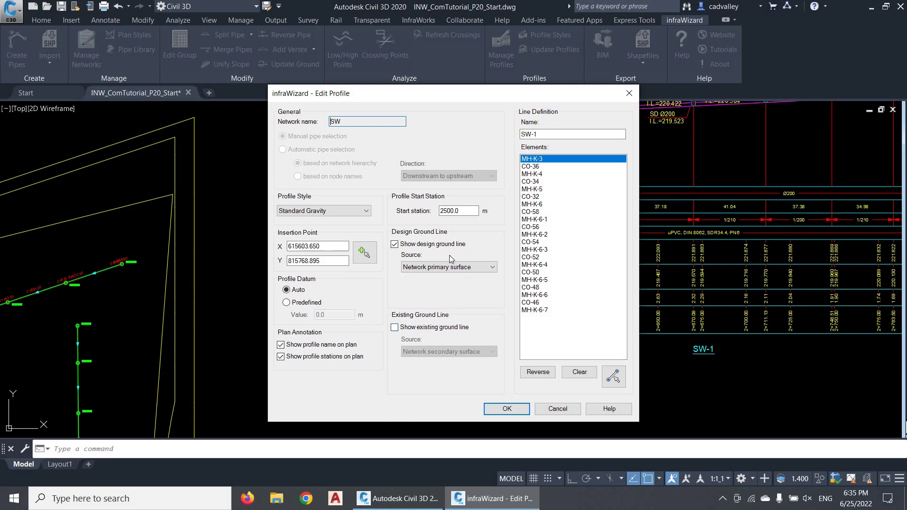
Try Node ground levels and Predefined surface, then keep Network primary surface for the design ground.
{"action": "left_click", "coordinate": [469, 267]}
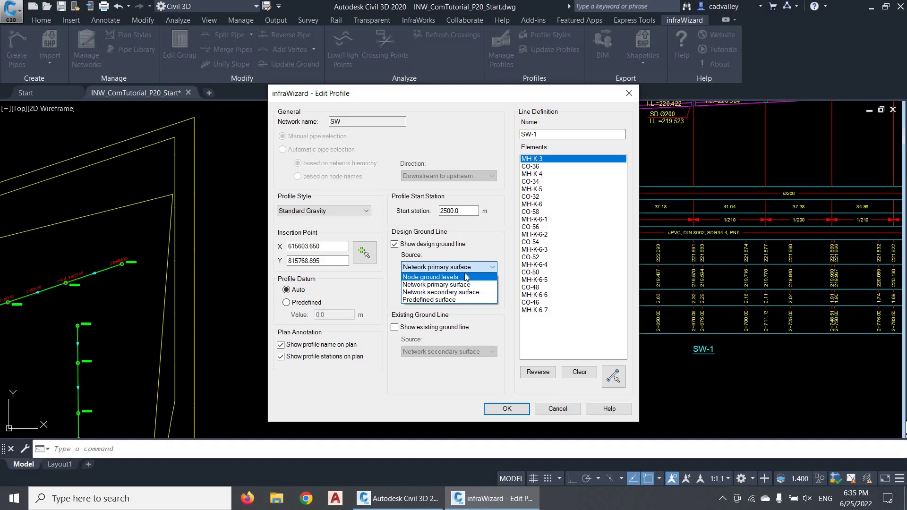
{"action": "left_click", "coordinate": [465, 278]}
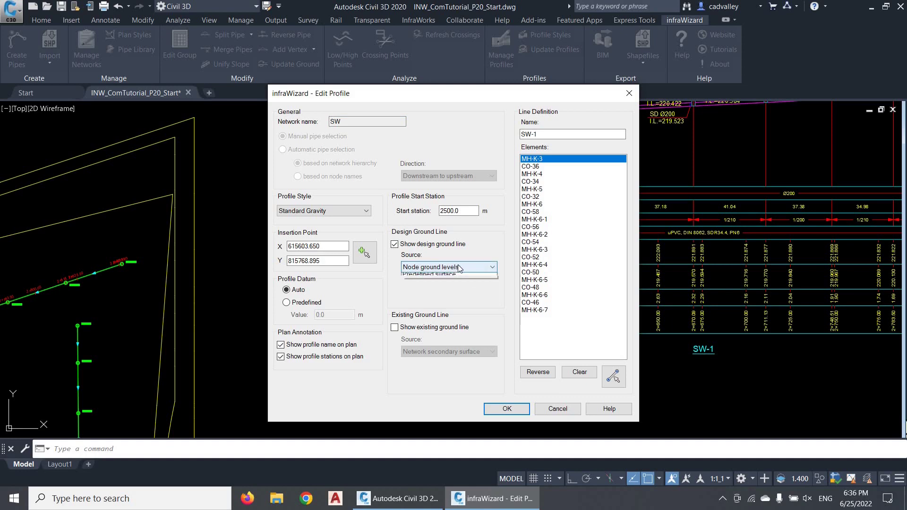
{"action": "left_click", "coordinate": [459, 267]}
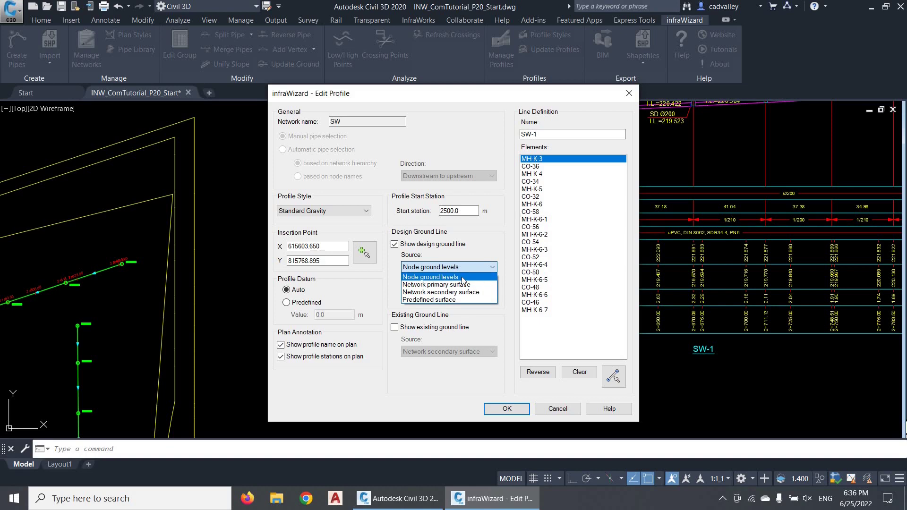
{"action": "left_click", "coordinate": [467, 277]}
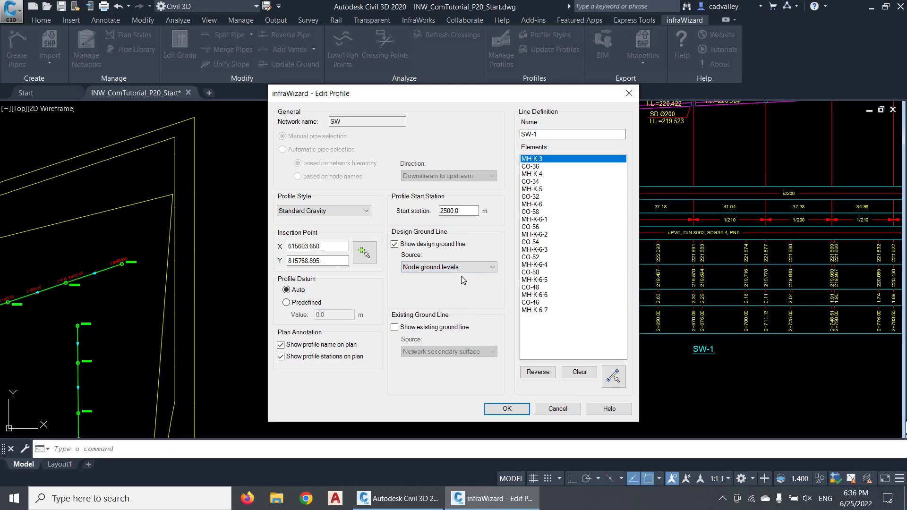
{"action": "left_click", "coordinate": [466, 269]}
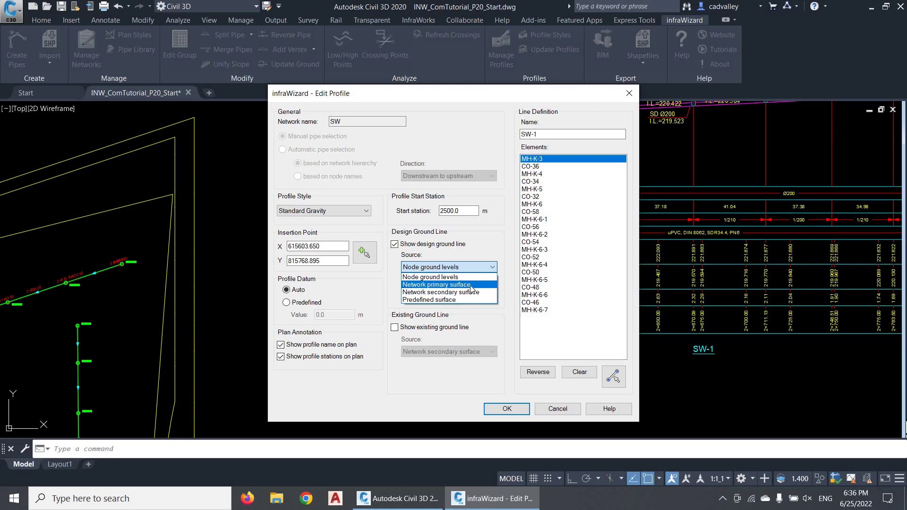
{"action": "left_click", "coordinate": [472, 284]}
{"action": "left_click", "coordinate": [475, 273]}
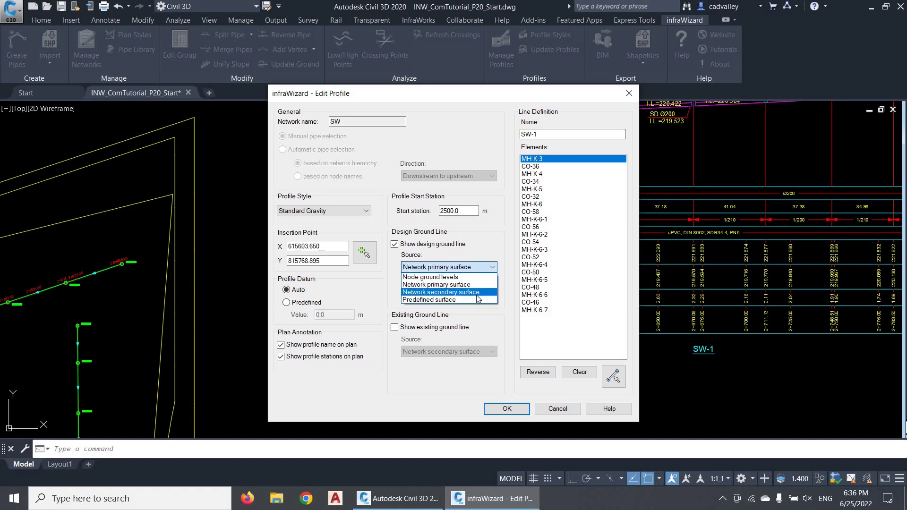
{"action": "left_click", "coordinate": [476, 297]}
{"action": "left_click", "coordinate": [478, 294]}
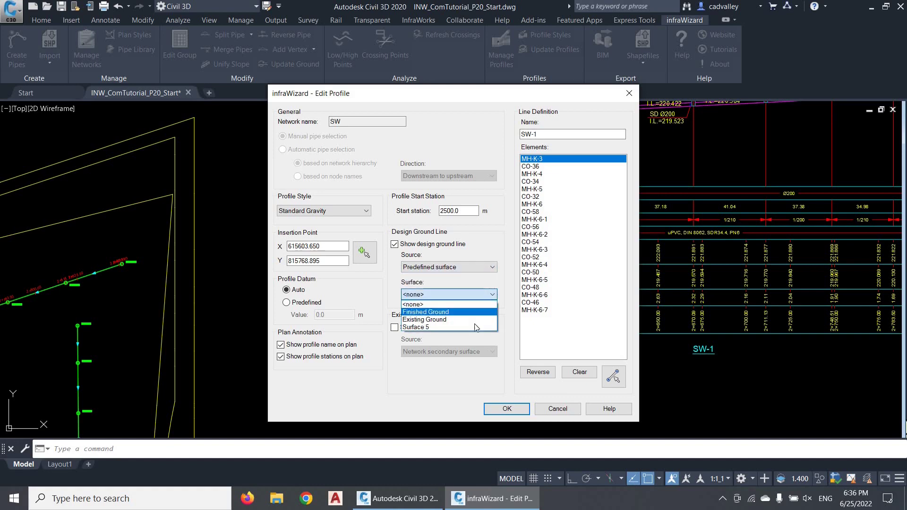
{"action": "left_click", "coordinate": [481, 285]}
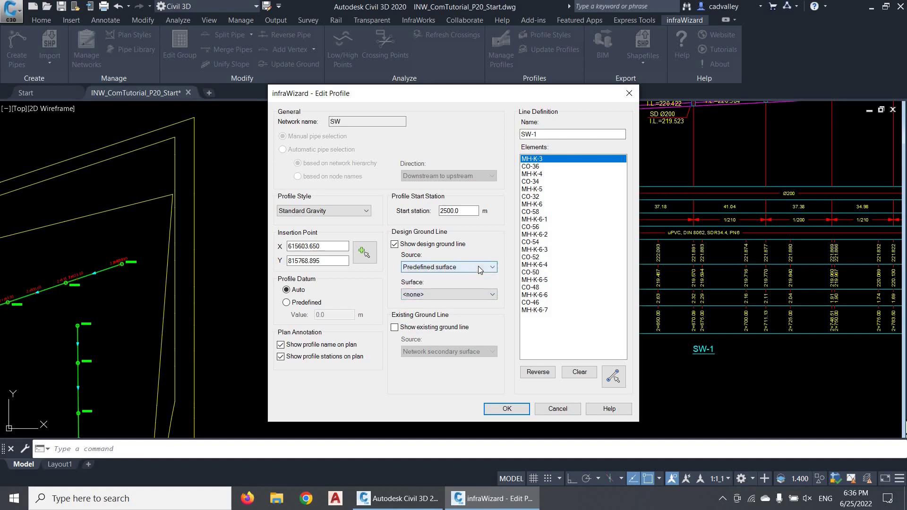
{"action": "left_click", "coordinate": [466, 271]}
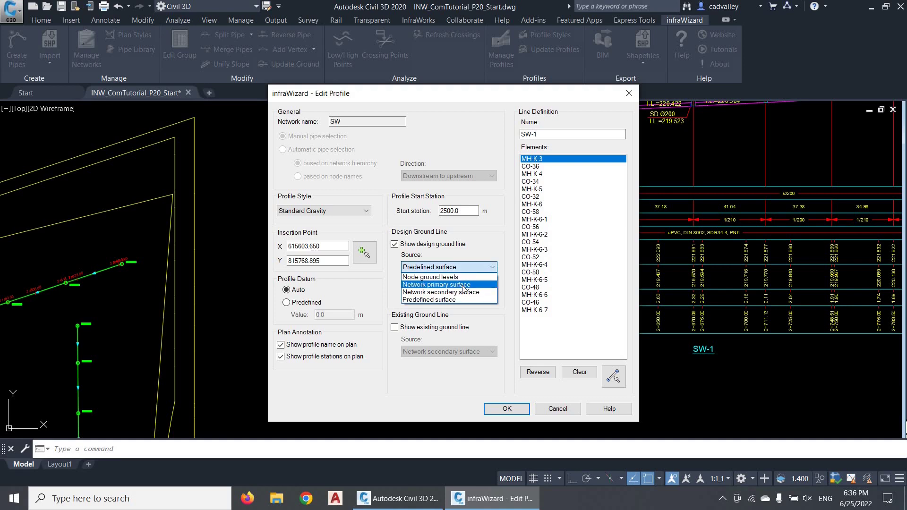
{"action": "left_click", "coordinate": [465, 276]}
Turn on the existing ground line from the Network secondary surface and apply.
{"action": "left_click", "coordinate": [448, 329]}
{"action": "left_click", "coordinate": [449, 351]}
{"action": "left_click", "coordinate": [447, 360]}
{"action": "left_click", "coordinate": [506, 409]}
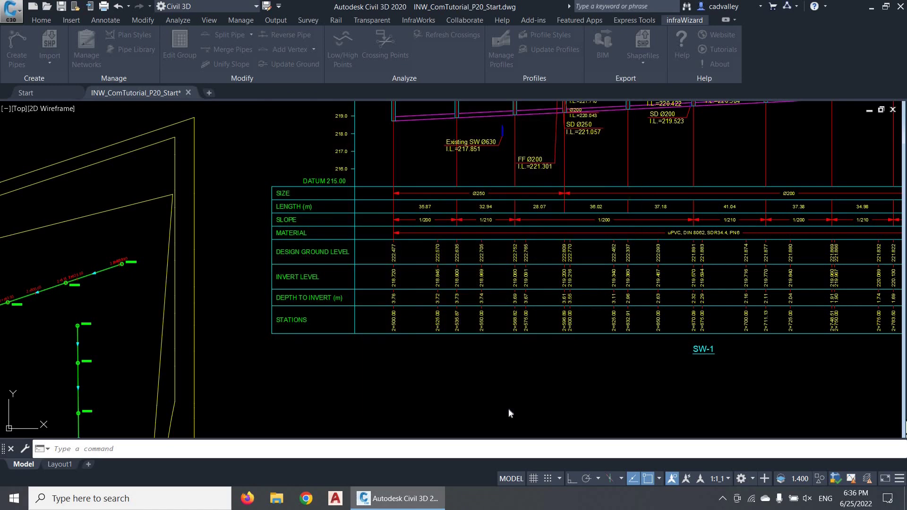
{"action": "scroll", "coordinate": [508, 397], "scroll_direction": "down", "scroll_amount": 3}
{"action": "middle_click_drag", "start_coordinate": [514, 279], "coordinate": [488, 296]}
In Manage Networks, set the SW network's secondary surface to Surface 5 and apply.
{"action": "left_click", "coordinate": [92, 64]}
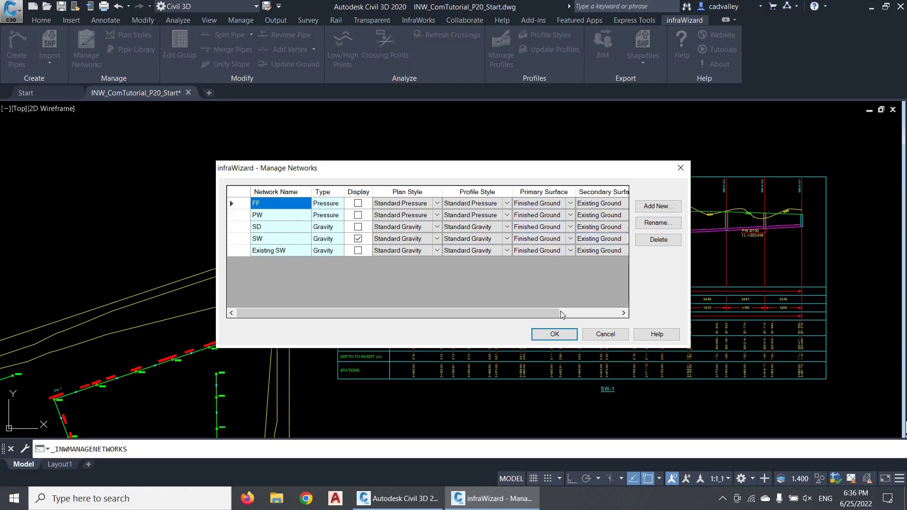
{"action": "left_click_drag", "start_coordinate": [551, 312], "coordinate": [572, 313]}
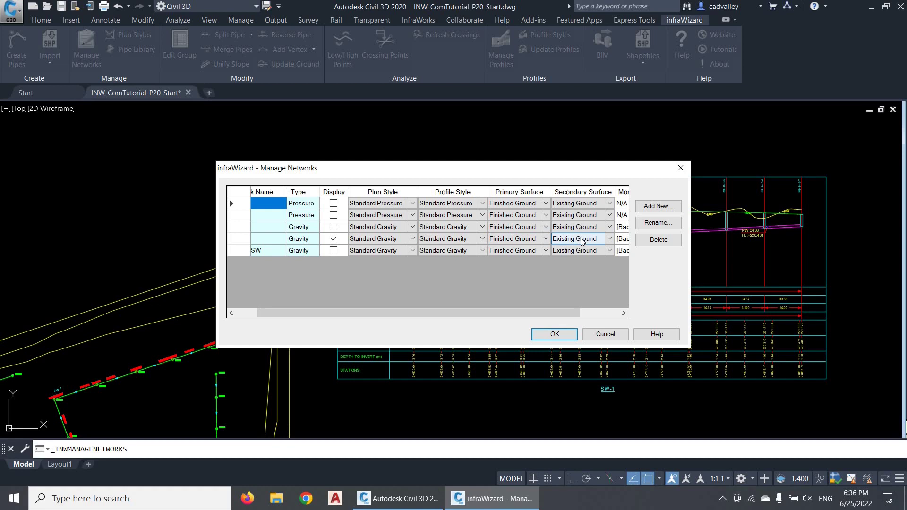
{"action": "left_click_drag", "start_coordinate": [517, 175], "coordinate": [515, 262]}
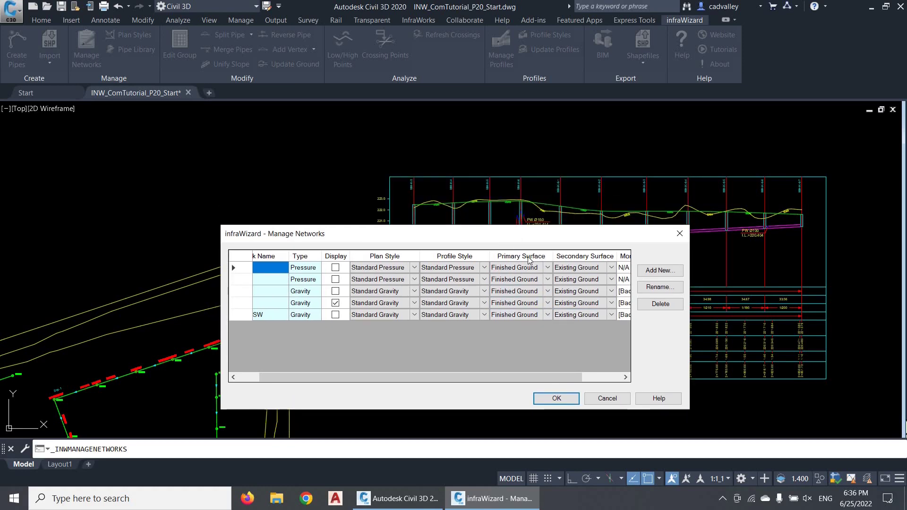
{"action": "left_click", "coordinate": [559, 302]}
{"action": "left_click", "coordinate": [566, 302]}
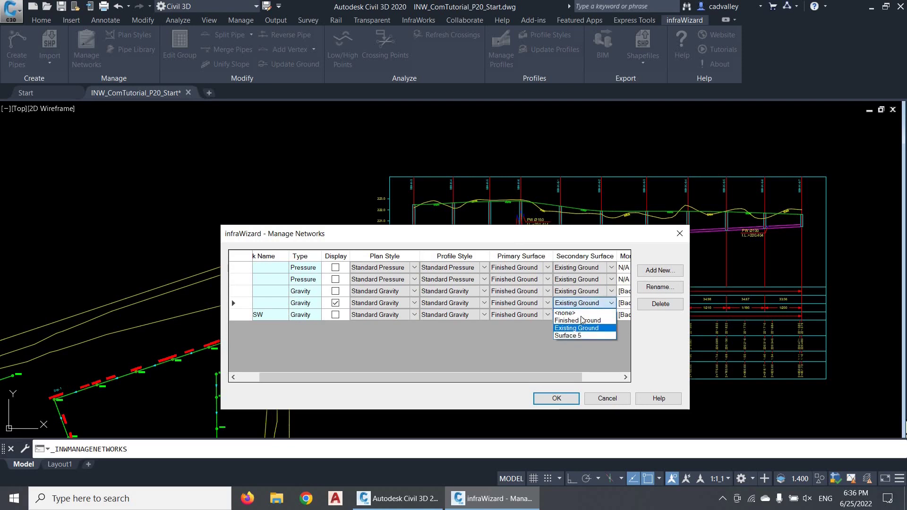
{"action": "left_click", "coordinate": [581, 335]}
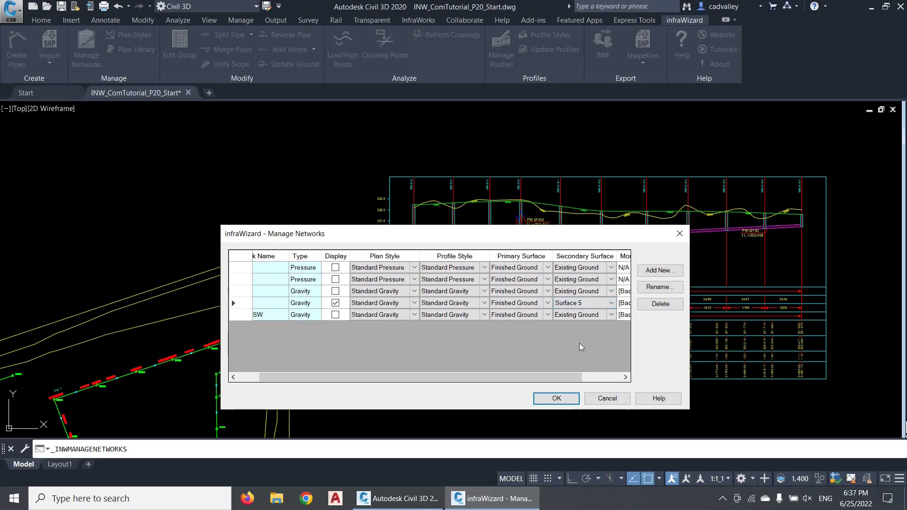
{"action": "left_click", "coordinate": [554, 398]}
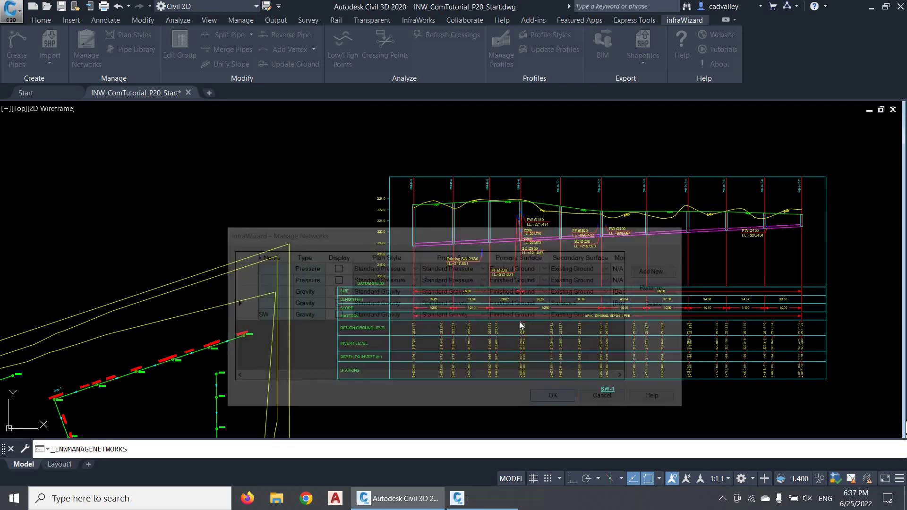
{"action": "scroll", "coordinate": [451, 204], "scroll_direction": "up", "scroll_amount": 4}
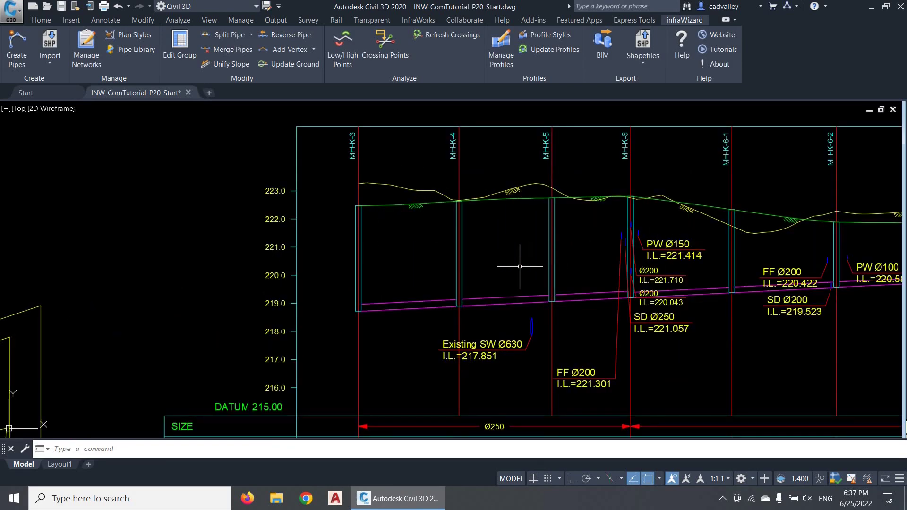
Set SW-1's existing ground to the Existing Ground surface, hide it, and use node ground levels for design ground.
{"action": "scroll", "coordinate": [474, 251], "scroll_direction": "down", "scroll_amount": 2}
{"action": "scroll", "coordinate": [474, 251], "scroll_direction": "down", "scroll_amount": 2}
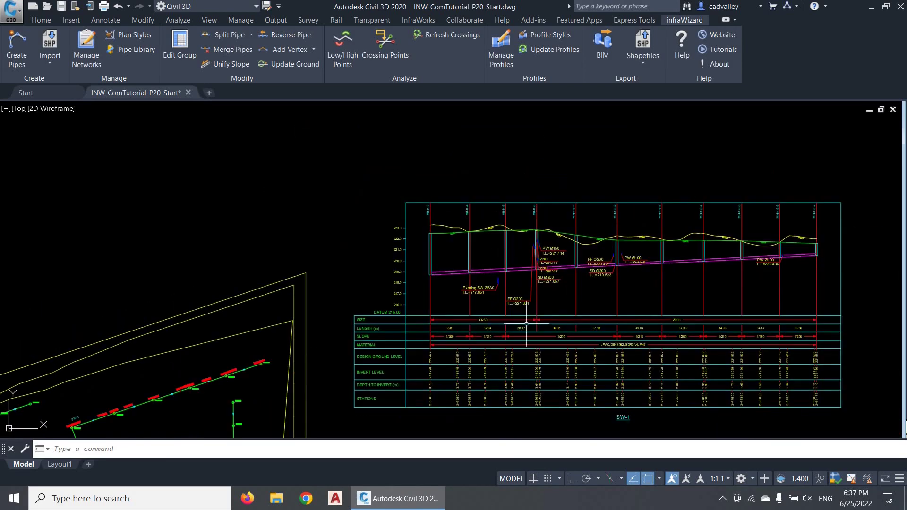
{"action": "left_click", "coordinate": [576, 368]}
{"action": "double_click", "coordinate": [469, 339]}
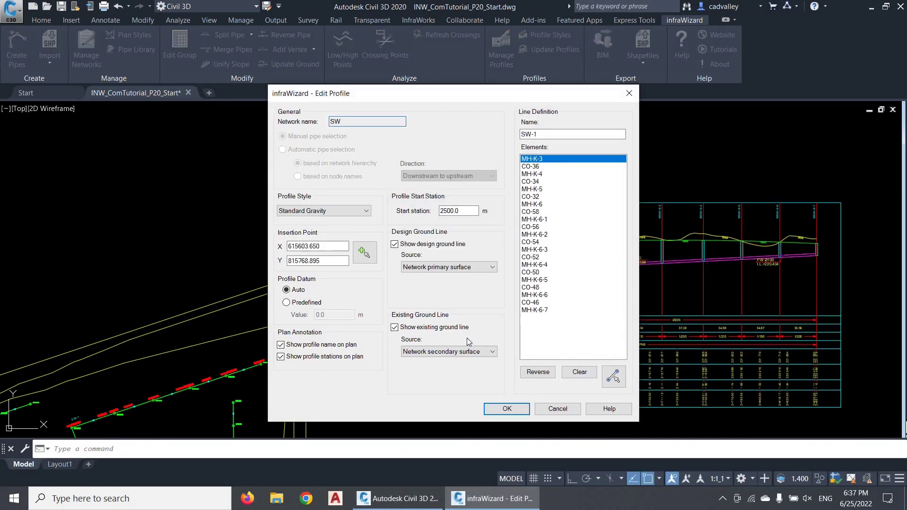
{"action": "left_click", "coordinate": [467, 356]}
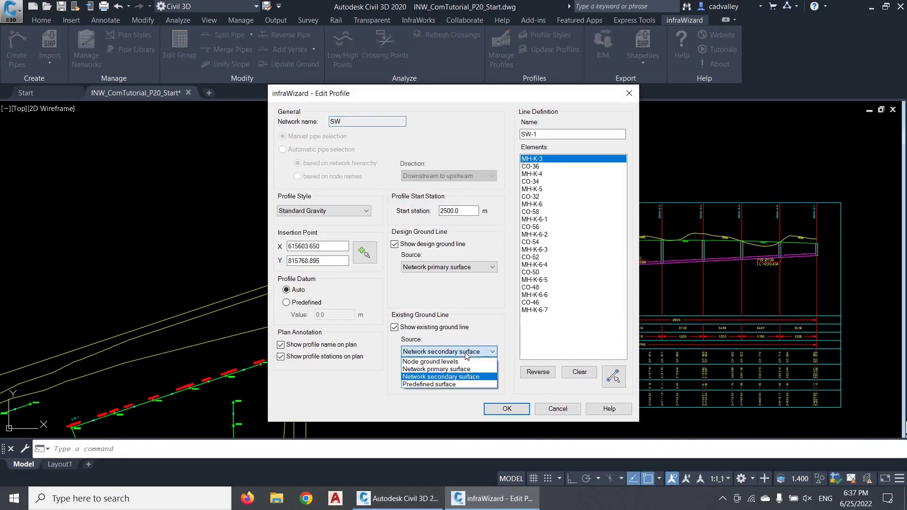
{"action": "left_click", "coordinate": [461, 384]}
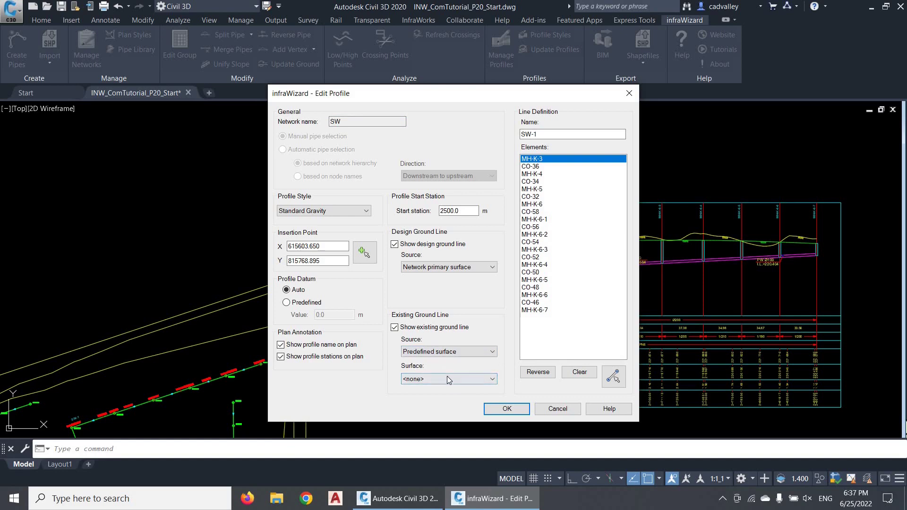
{"action": "left_click", "coordinate": [446, 378]}
{"action": "left_click", "coordinate": [439, 406]}
{"action": "left_click", "coordinate": [394, 327]}
{"action": "left_click", "coordinate": [440, 267]}
{"action": "left_click", "coordinate": [441, 279]}
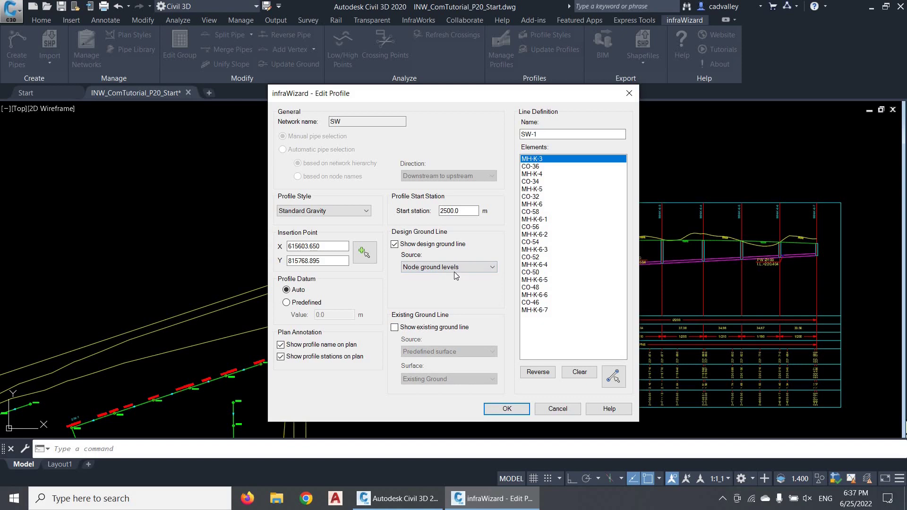
{"action": "left_click", "coordinate": [502, 414]}
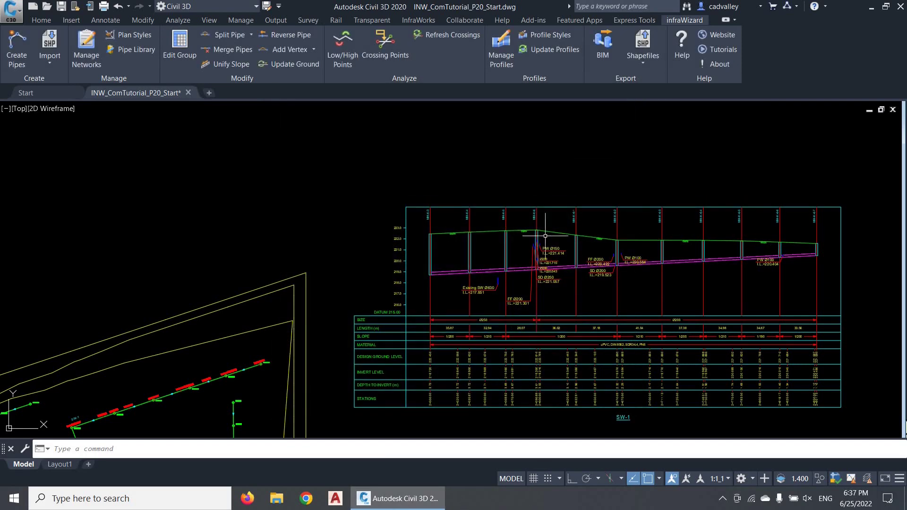
Change the SW-1 design ground line source to the network primary surface.
{"action": "scroll", "coordinate": [536, 240], "scroll_direction": "up", "scroll_amount": 6}
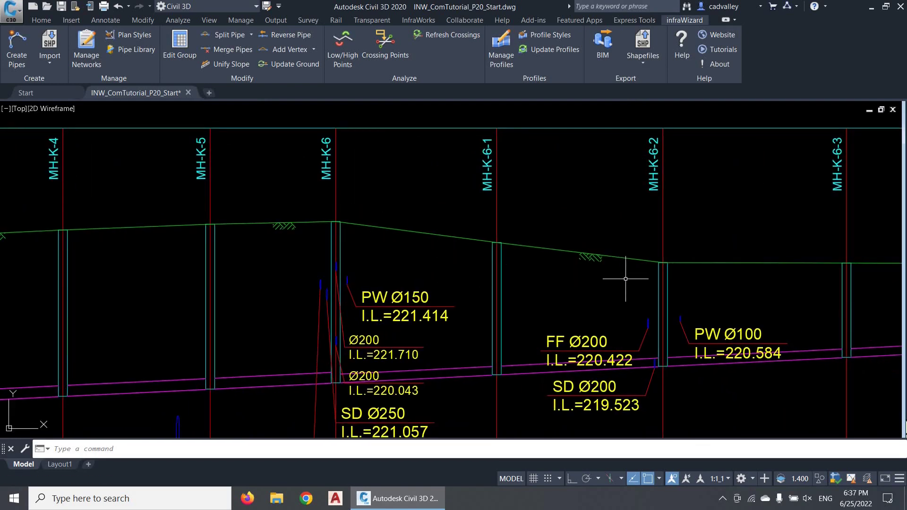
{"action": "middle_click_drag", "start_coordinate": [748, 280], "coordinate": [699, 278]}
{"action": "scroll", "coordinate": [583, 243], "scroll_direction": "down", "scroll_amount": 3}
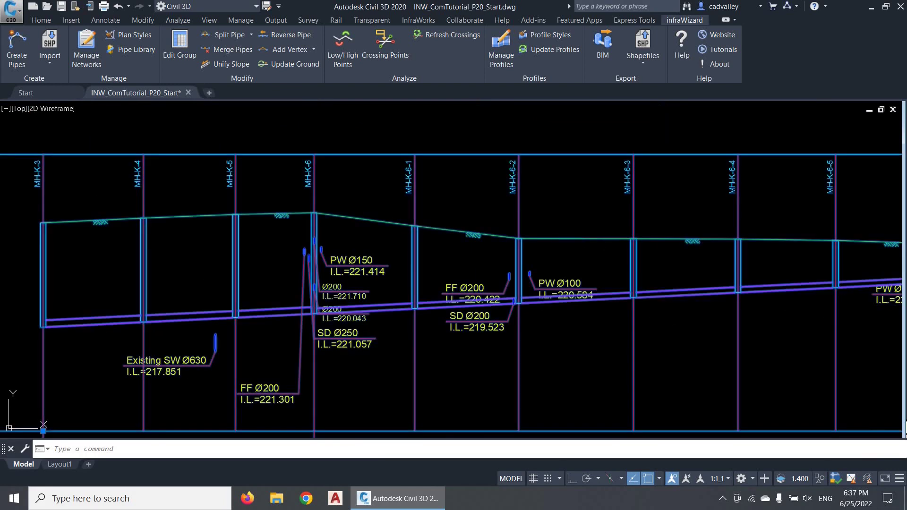
{"action": "double_click", "coordinate": [577, 238]}
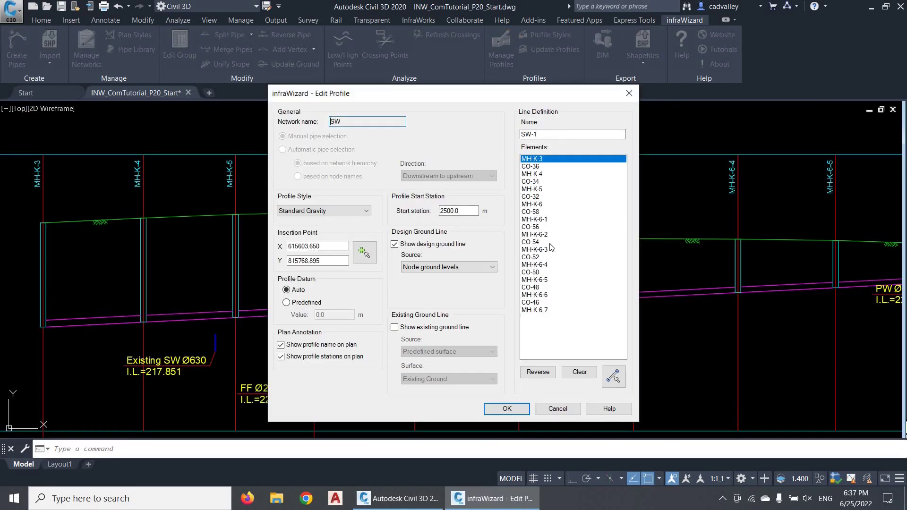
{"action": "left_click", "coordinate": [488, 270]}
{"action": "left_click", "coordinate": [482, 285]}
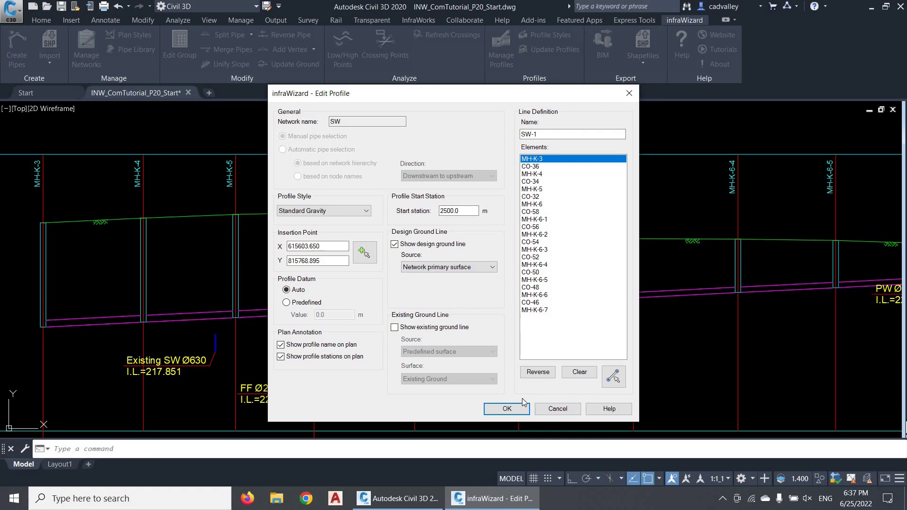
{"action": "left_click", "coordinate": [507, 407]}
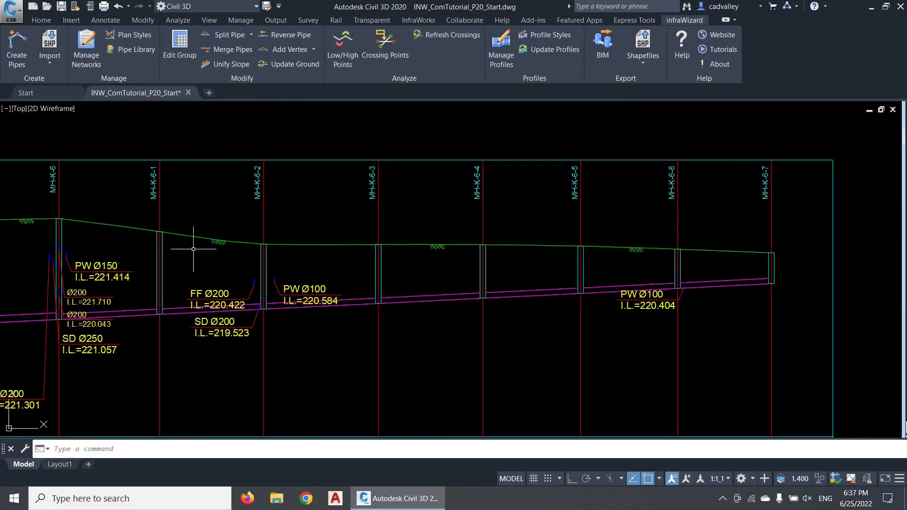
Show the whole SW-1 profile from MH-K-3 onward with its data bands, then open the profile manager.
{"action": "middle_click_drag", "start_coordinate": [139, 234], "coordinate": [501, 241]}
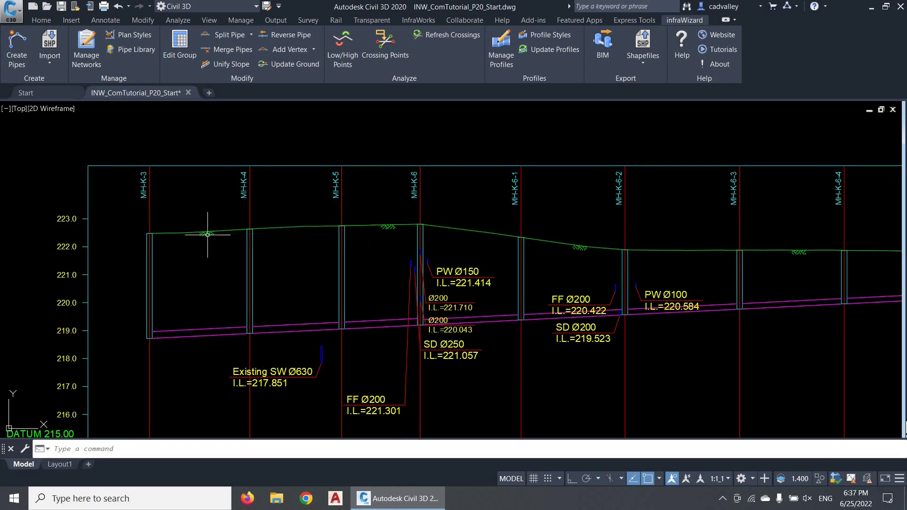
{"action": "scroll", "coordinate": [164, 234], "scroll_direction": "up", "scroll_amount": 2}
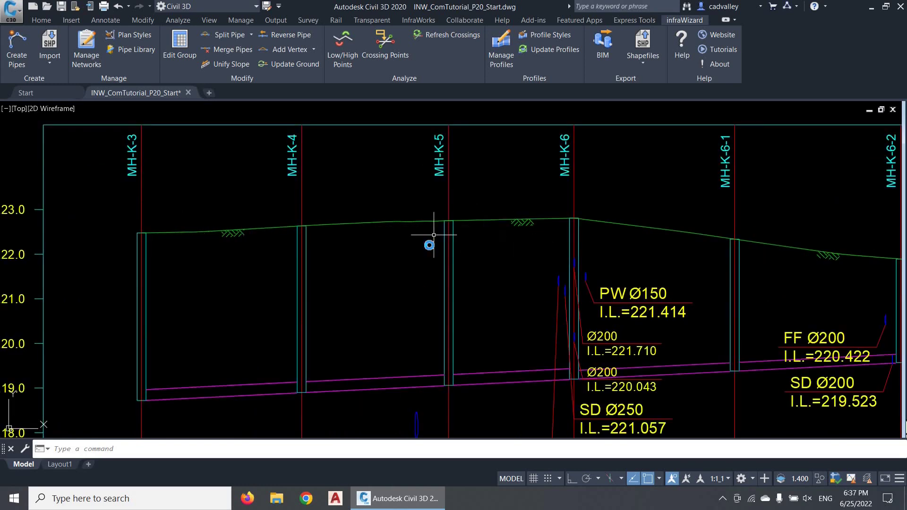
{"action": "scroll", "coordinate": [435, 233], "scroll_direction": "down", "scroll_amount": 4}
{"action": "middle_click_drag", "start_coordinate": [523, 251], "coordinate": [583, 255]}
{"action": "scroll", "coordinate": [519, 253], "scroll_direction": "up", "scroll_amount": 2}
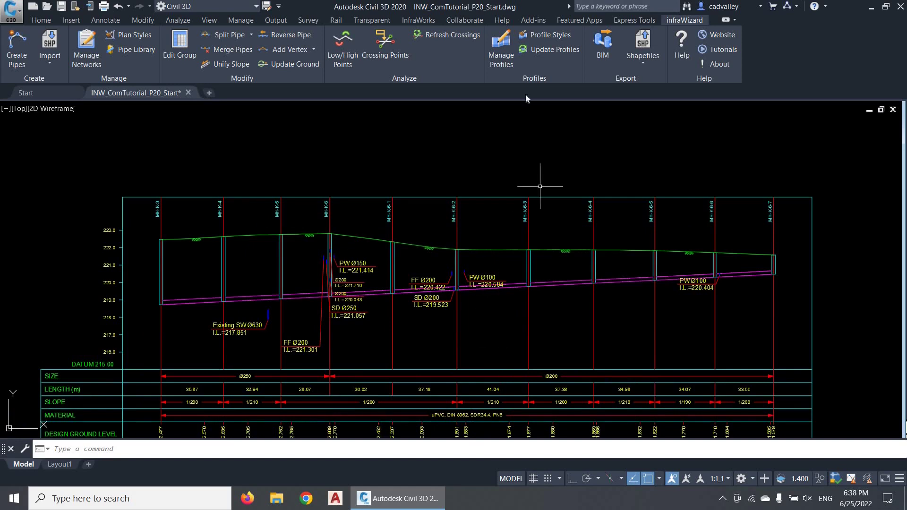
{"action": "left_click", "coordinate": [506, 67]}
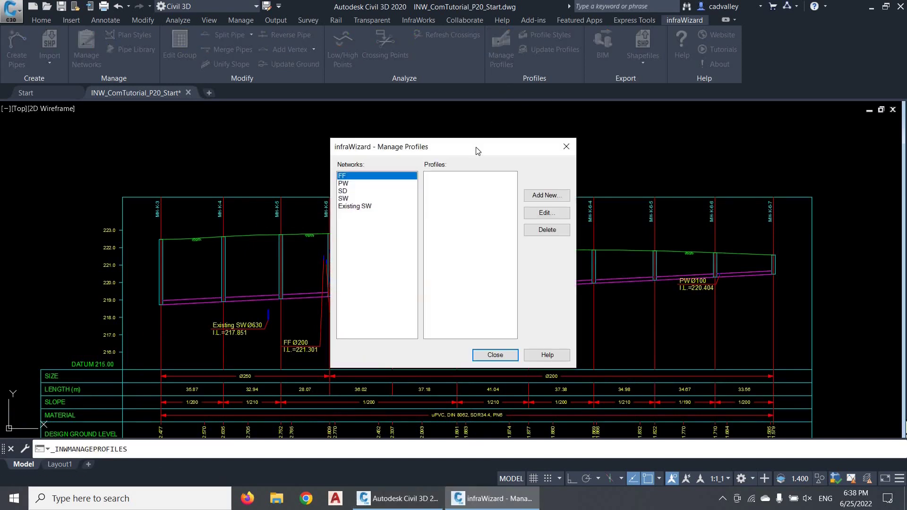
Start a new SW profile, try automatic detection by node names and by hierarchy, then cancel it.
{"action": "left_click", "coordinate": [382, 199]}
{"action": "left_click", "coordinate": [541, 200]}
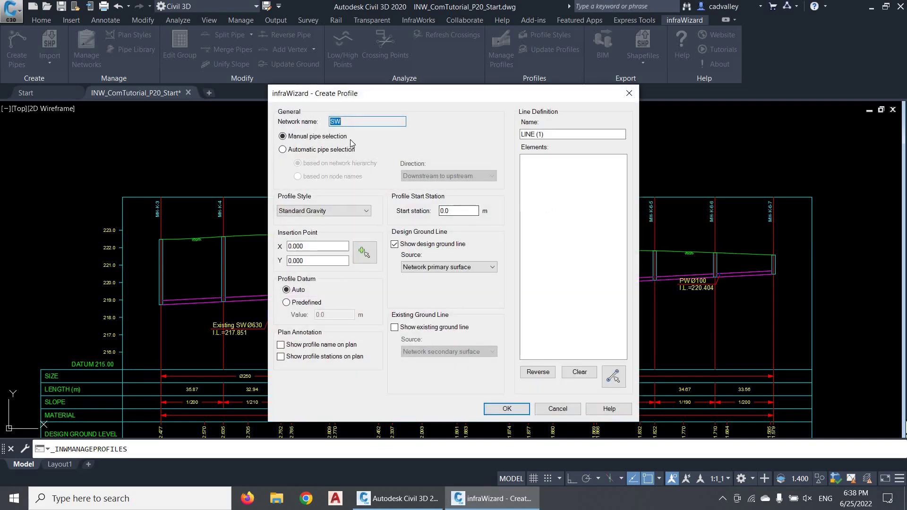
{"action": "left_click", "coordinate": [351, 124]}
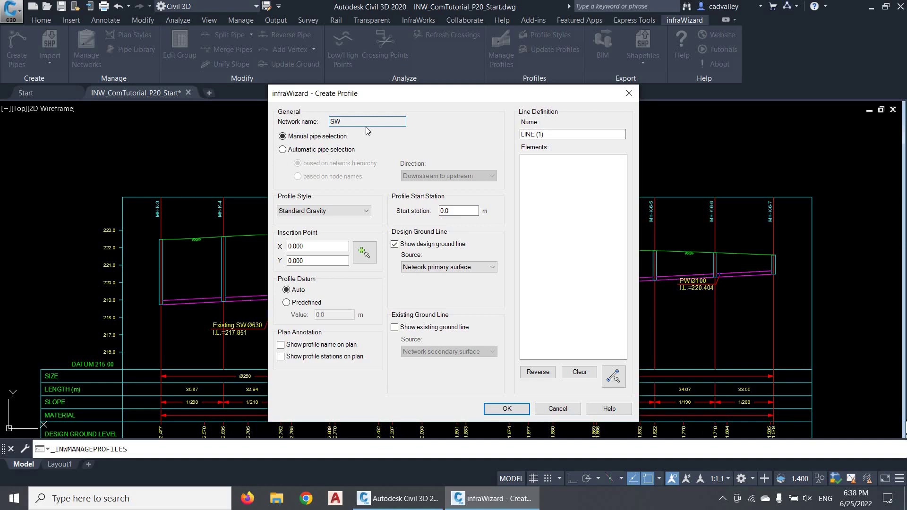
{"action": "left_click", "coordinate": [333, 138]}
{"action": "mouse_move", "coordinate": [533, 97]}
{"action": "left_mouse_down"}
{"action": "mouse_move", "coordinate": [771, 246]}
{"action": "mouse_move", "coordinate": [549, 135]}
{"action": "mouse_move", "coordinate": [544, 114]}
{"action": "left_mouse_up"}
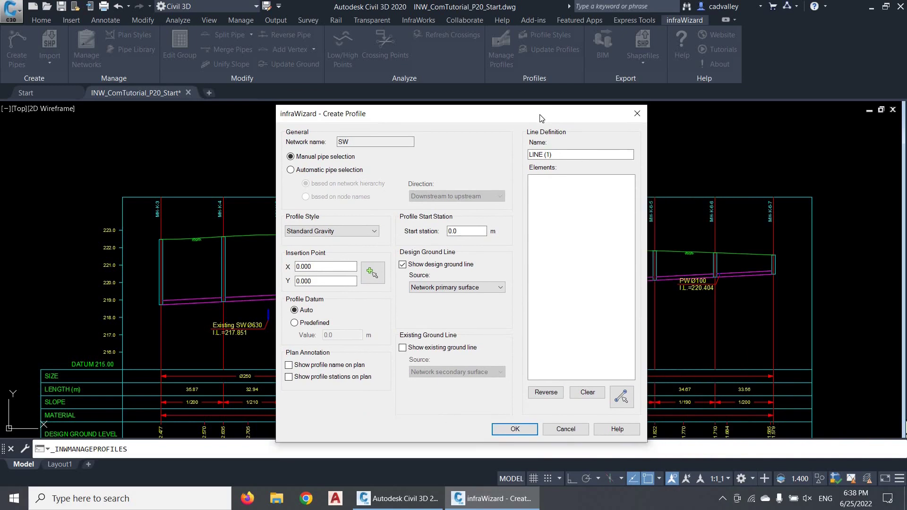
{"action": "left_click", "coordinate": [360, 167]}
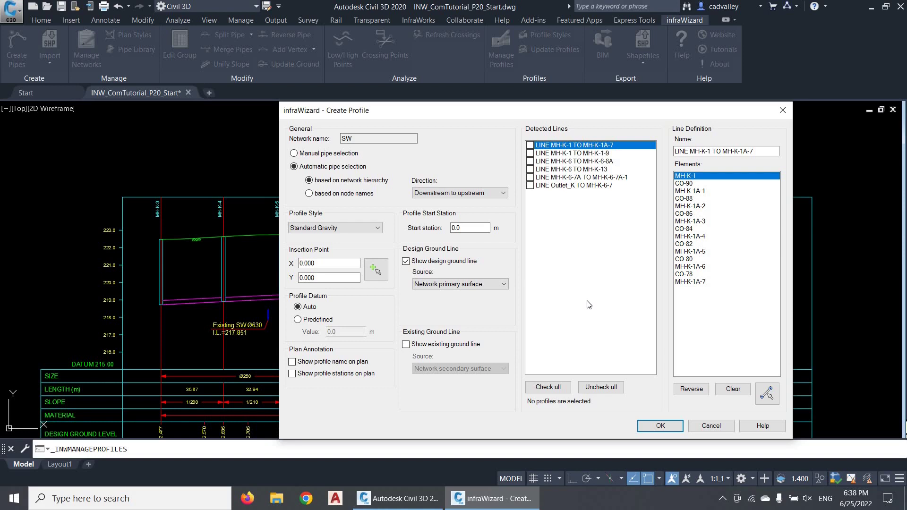
{"action": "left_click", "coordinate": [379, 139]}
{"action": "left_click", "coordinate": [367, 194]}
{"action": "left_click", "coordinate": [371, 182]}
{"action": "left_click", "coordinate": [699, 427]}
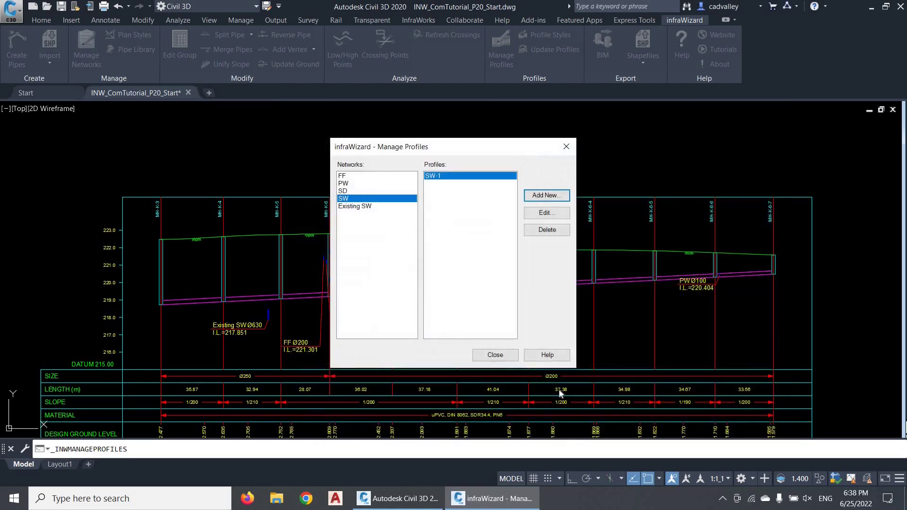
Close the profile manager and frame the full pipe network plan next to the SW-1 profile table.
{"action": "left_click", "coordinate": [495, 355]}
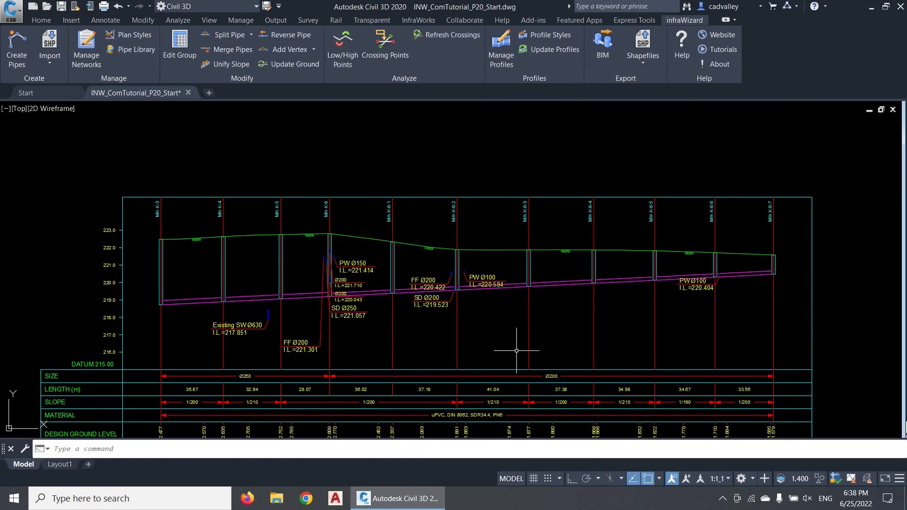
{"action": "scroll", "coordinate": [468, 321], "scroll_direction": "down", "scroll_amount": 5}
{"action": "middle_click_drag", "start_coordinate": [255, 347], "coordinate": [493, 168]}
{"action": "scroll", "coordinate": [243, 298], "scroll_direction": "up", "scroll_amount": 5}
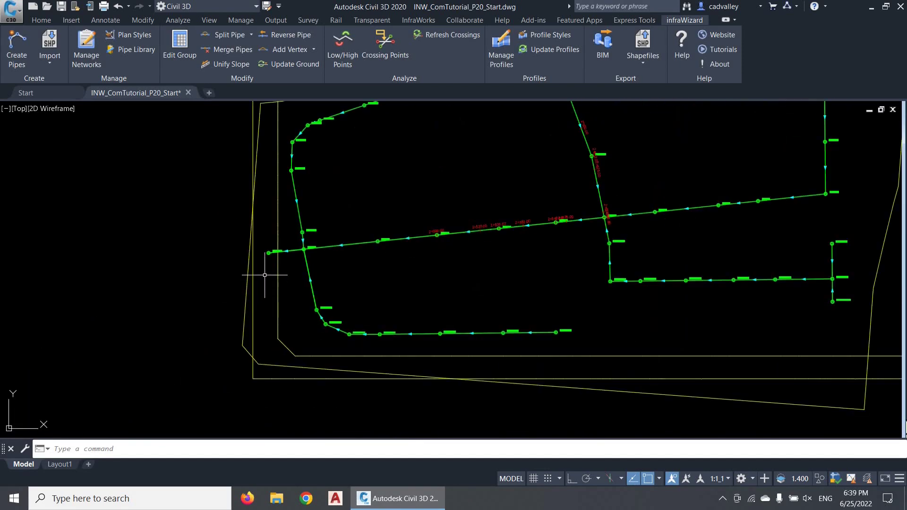
{"action": "scroll", "coordinate": [264, 267], "scroll_direction": "up", "scroll_amount": 2}
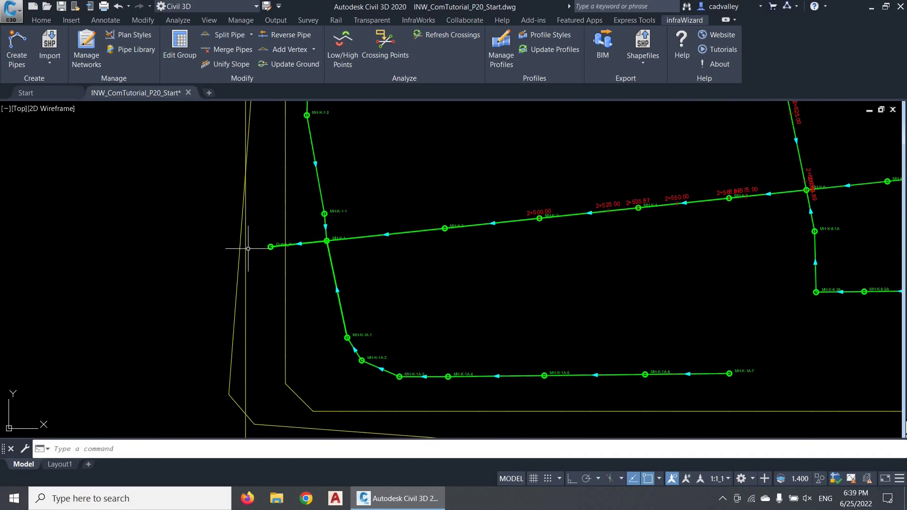
{"action": "scroll", "coordinate": [276, 252], "scroll_direction": "down", "scroll_amount": 2}
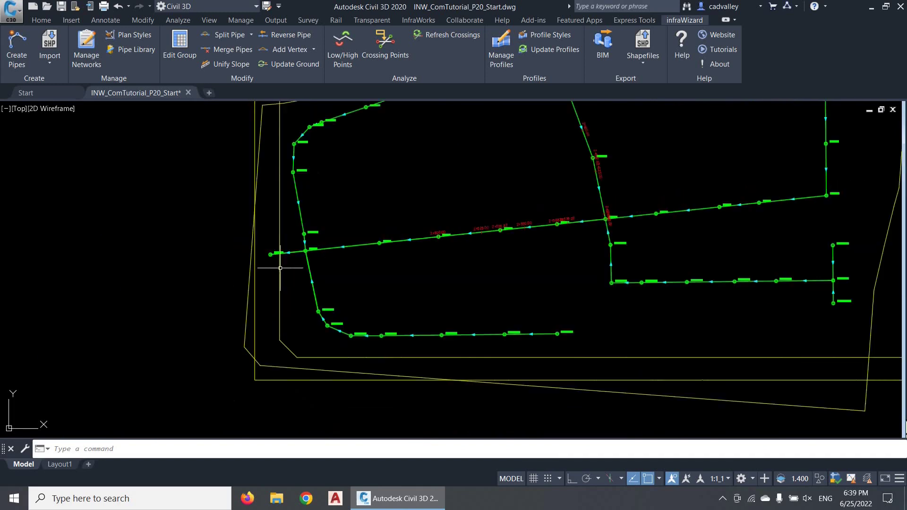
{"action": "scroll", "coordinate": [211, 299], "scroll_direction": "down", "scroll_amount": 2}
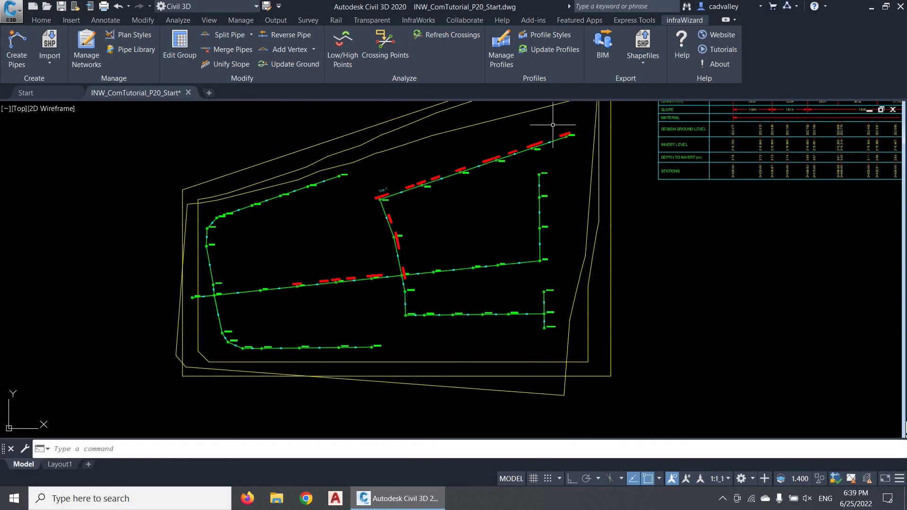
{"action": "scroll", "coordinate": [567, 126], "scroll_direction": "up", "scroll_amount": 4}
{"action": "scroll", "coordinate": [609, 157], "scroll_direction": "down", "scroll_amount": 5}
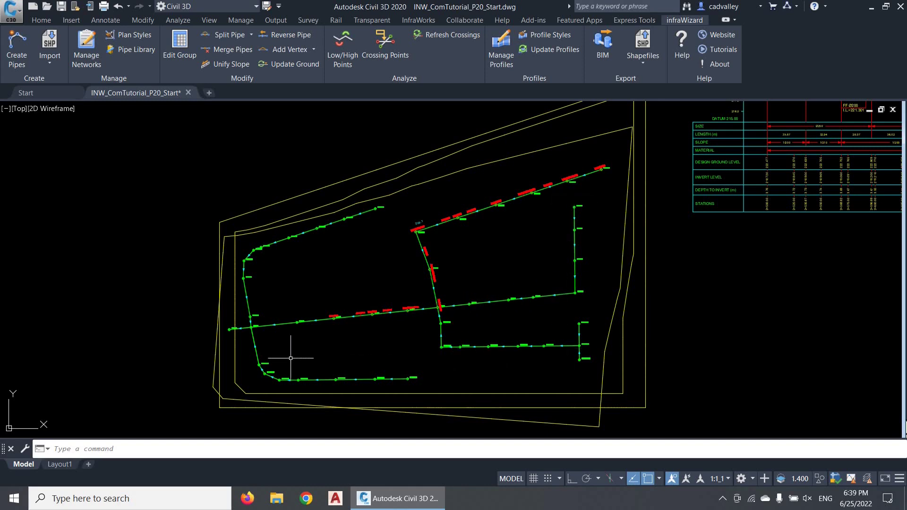
{"action": "middle_click_drag", "start_coordinate": [449, 361], "coordinate": [360, 352]}
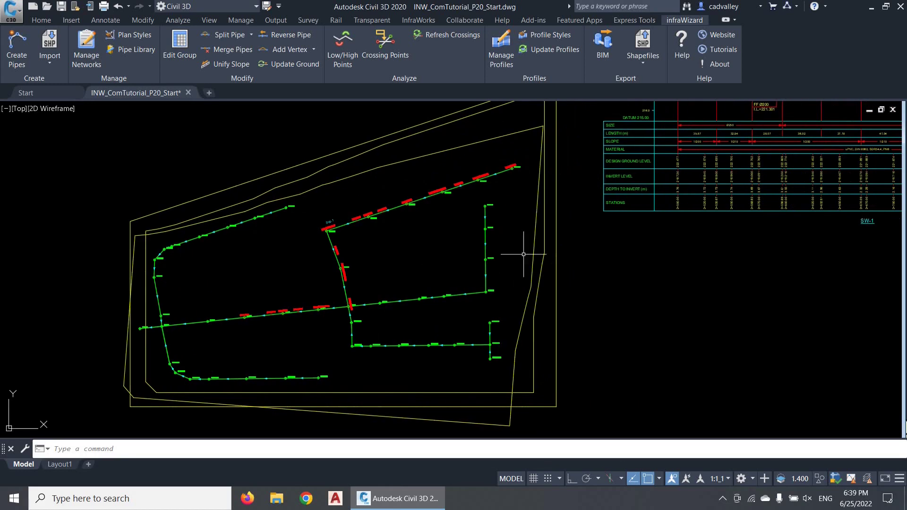
Add a new SW profile with automatic pipe-run detection and inspect the MH-K-6 to MH-K-13 run.
{"action": "left_click", "coordinate": [499, 57]}
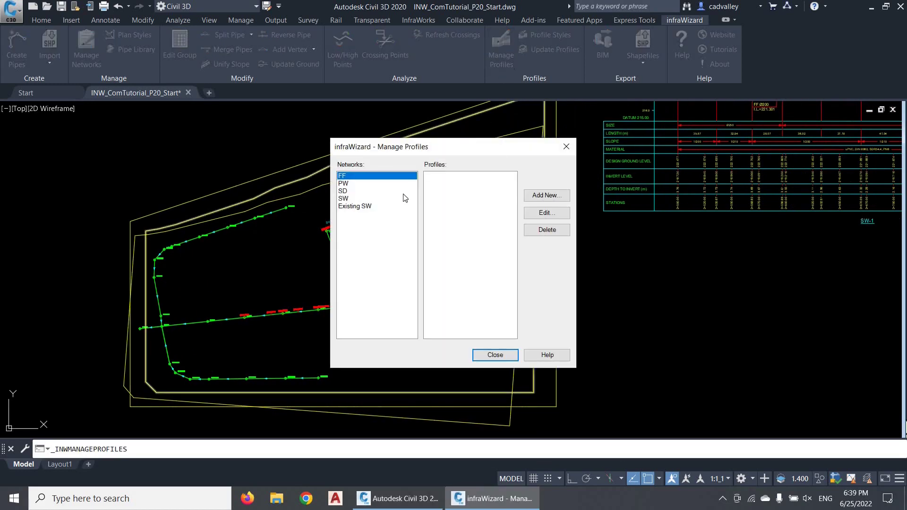
{"action": "left_click", "coordinate": [393, 199]}
{"action": "left_click", "coordinate": [546, 195]}
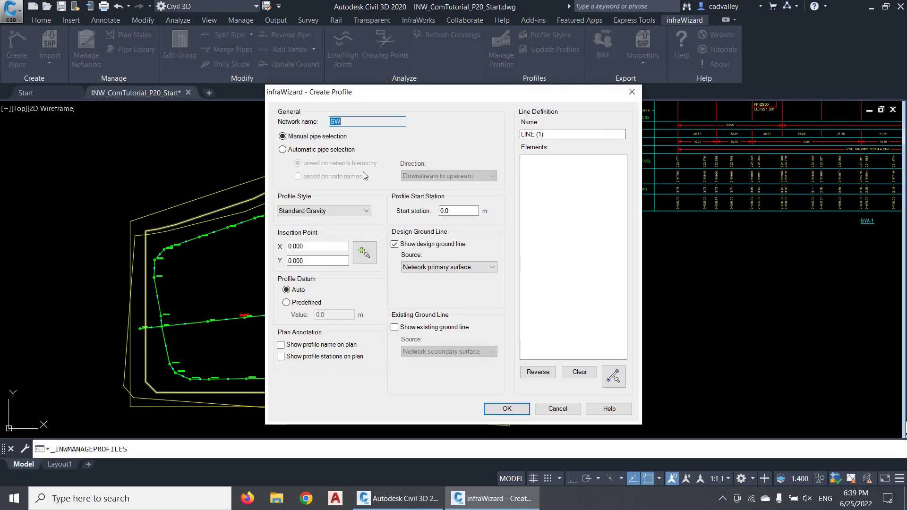
{"action": "left_click", "coordinate": [350, 151]}
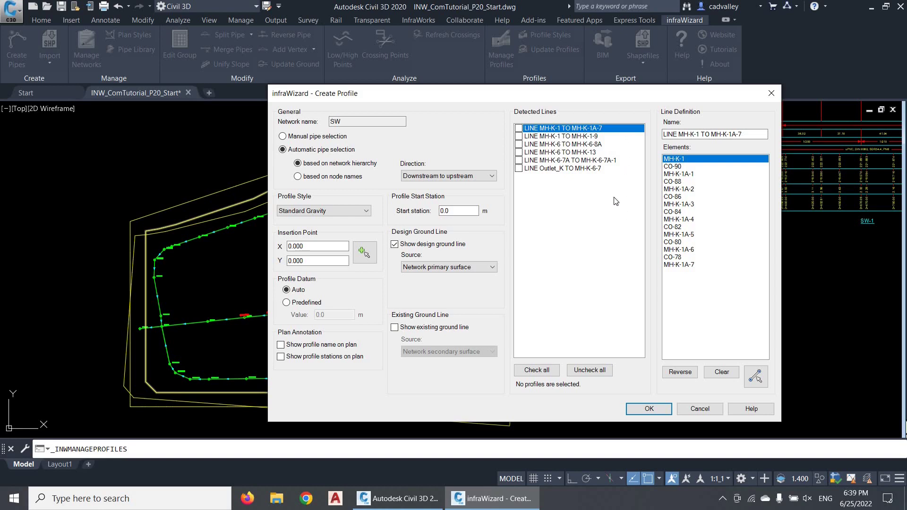
{"action": "left_click", "coordinate": [591, 154]}
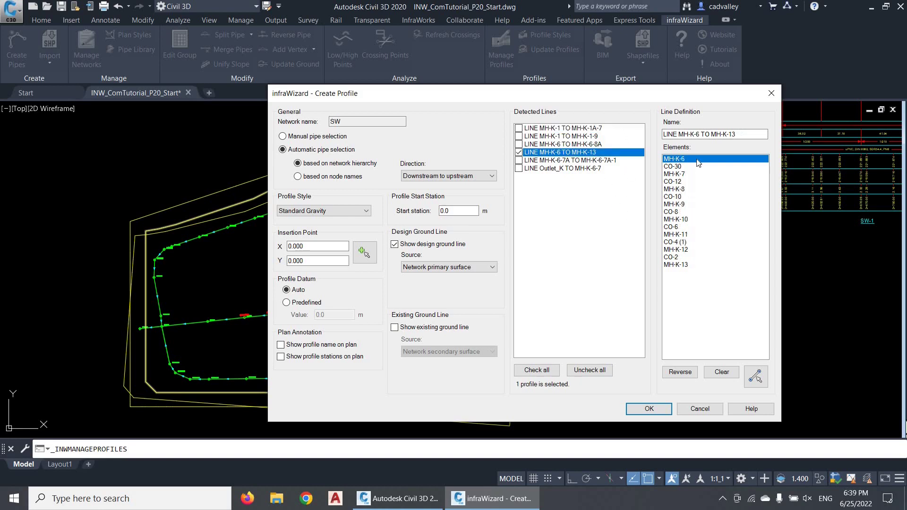
{"action": "left_click_drag", "start_coordinate": [695, 259], "coordinate": [694, 189]}
{"action": "left_click_drag", "start_coordinate": [737, 134], "coordinate": [663, 134]}
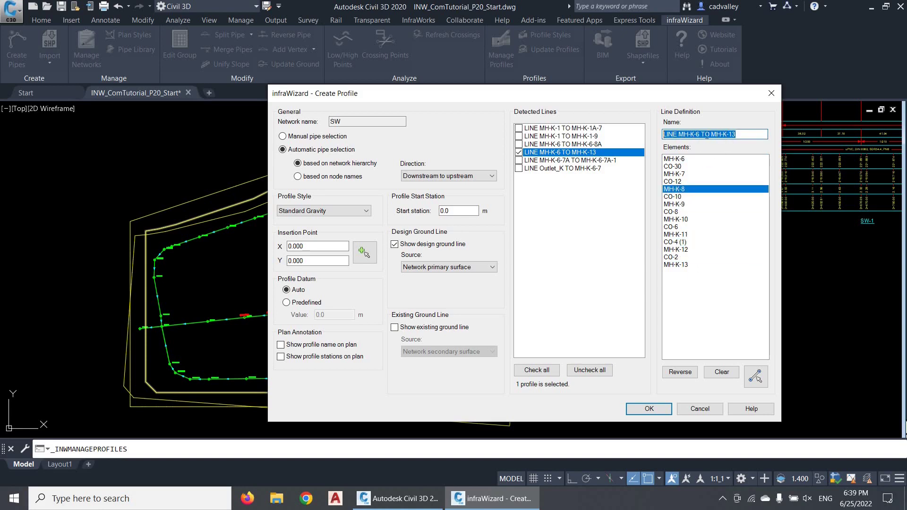
{"action": "left_click", "coordinate": [742, 134]}
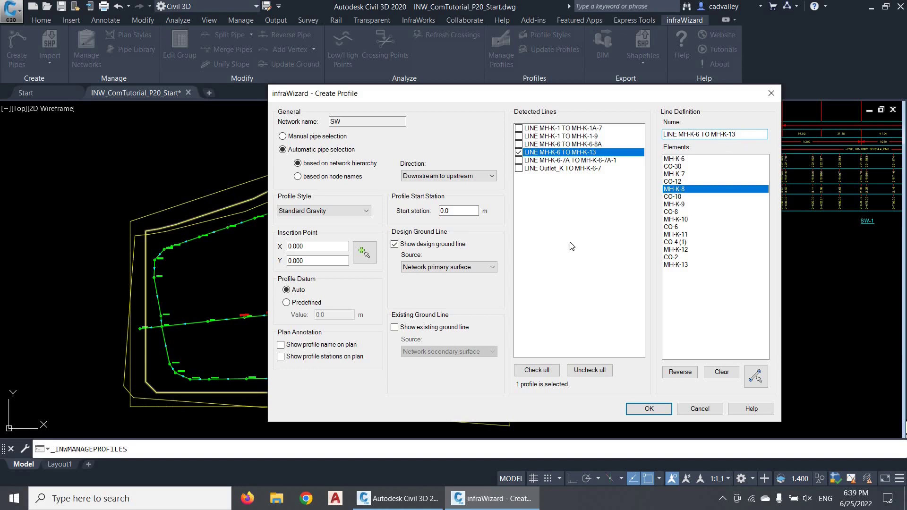
Switch the run direction to upstream-to-downstream, then back to downstream-to-upstream.
{"action": "left_click", "coordinate": [493, 176]}
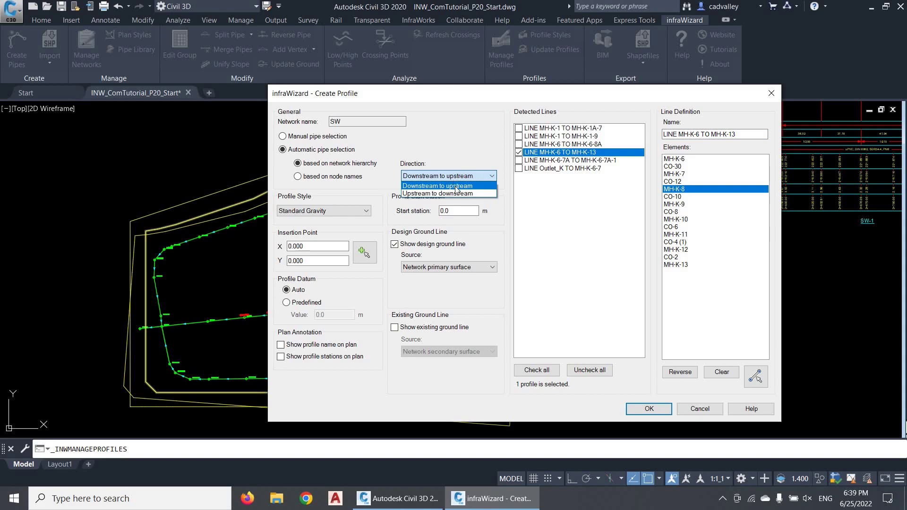
{"action": "left_click", "coordinate": [463, 177]}
{"action": "left_click", "coordinate": [478, 176]}
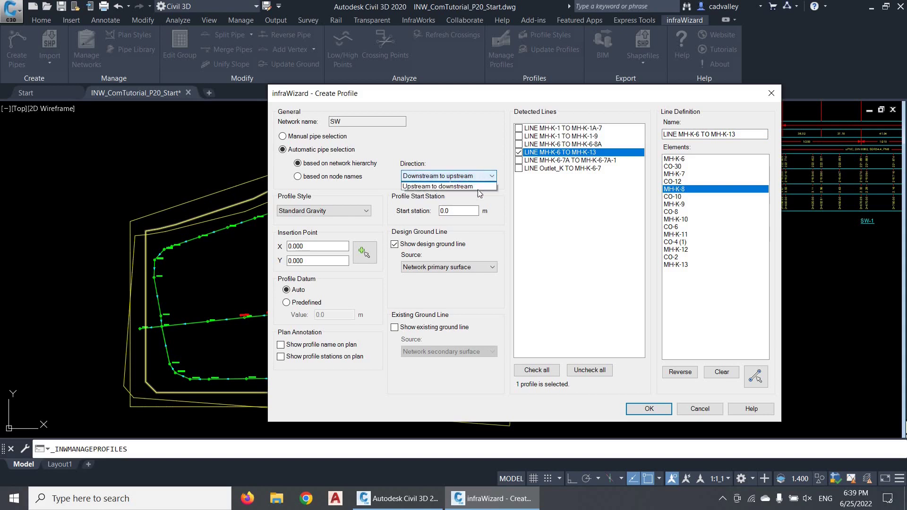
{"action": "left_click", "coordinate": [478, 193]}
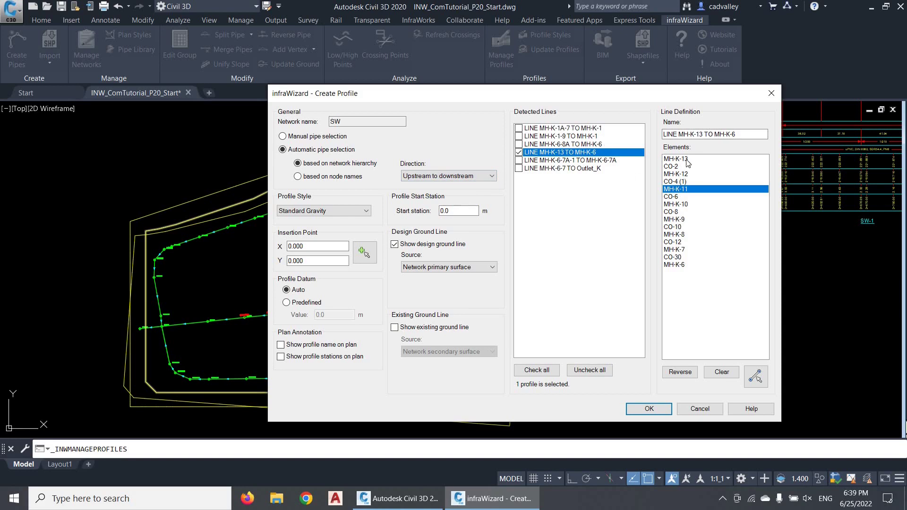
{"action": "left_click", "coordinate": [470, 176]}
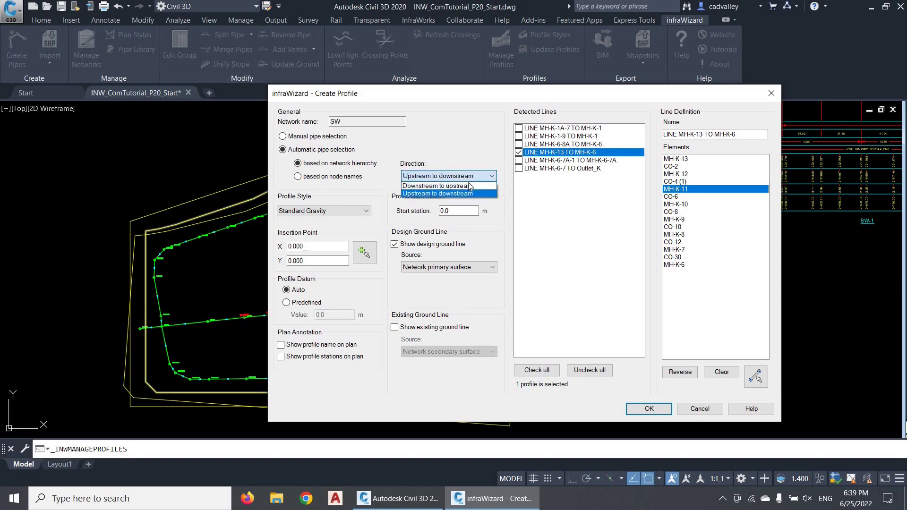
{"action": "left_click", "coordinate": [470, 185]}
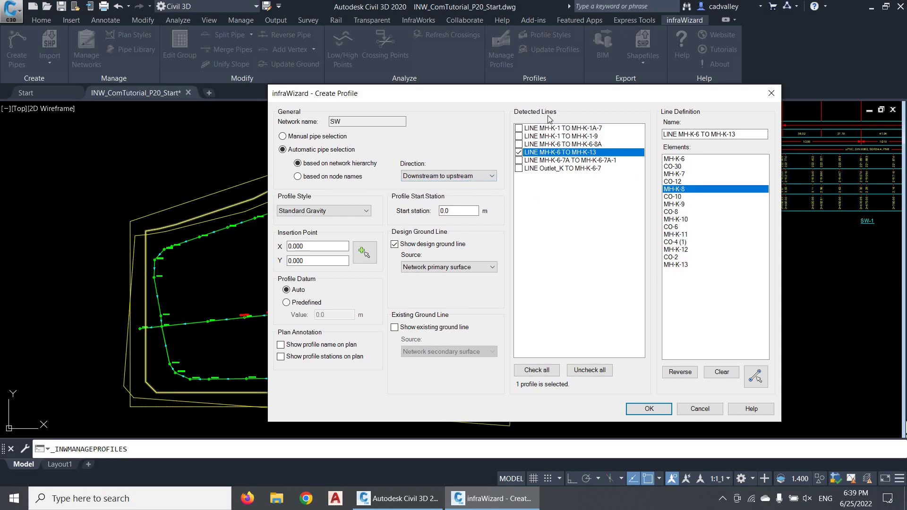
{"action": "left_click_drag", "start_coordinate": [563, 101], "coordinate": [542, 86]}
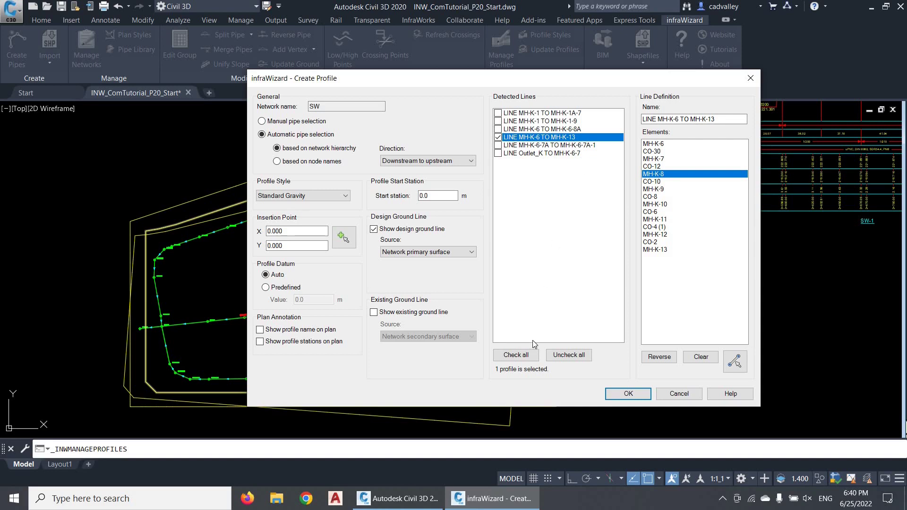
Select all six detected lines, pick an insertion point right of the plan, and create the profiles.
{"action": "left_click", "coordinate": [520, 354]}
{"action": "left_click", "coordinate": [342, 238]}
{"action": "middle_click_drag", "start_coordinate": [443, 269], "coordinate": [356, 172]}
{"action": "scroll", "coordinate": [401, 208], "scroll_direction": "down", "scroll_amount": 2}
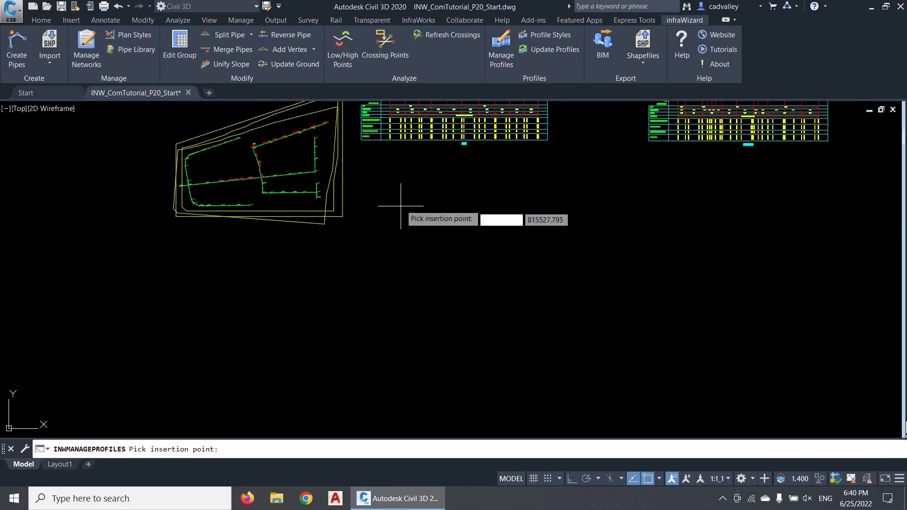
{"action": "left_click", "coordinate": [396, 191]}
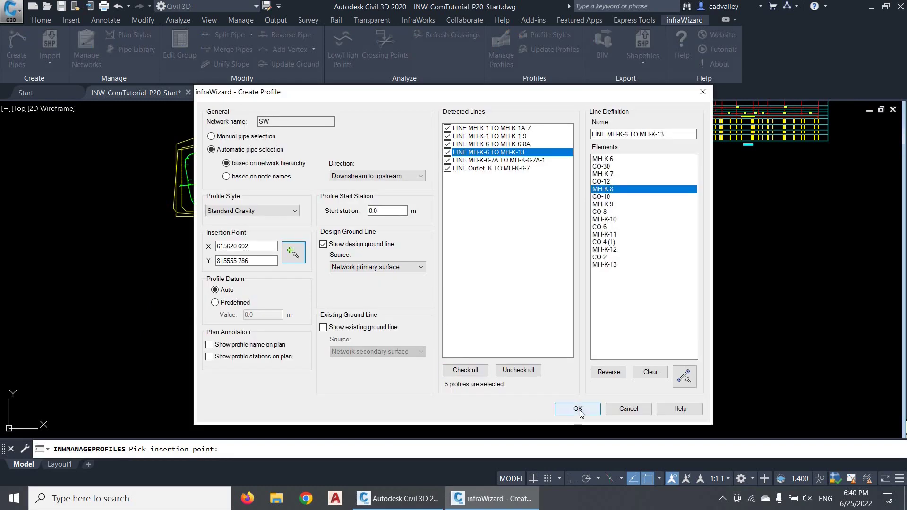
{"action": "left_click", "coordinate": [578, 410]}
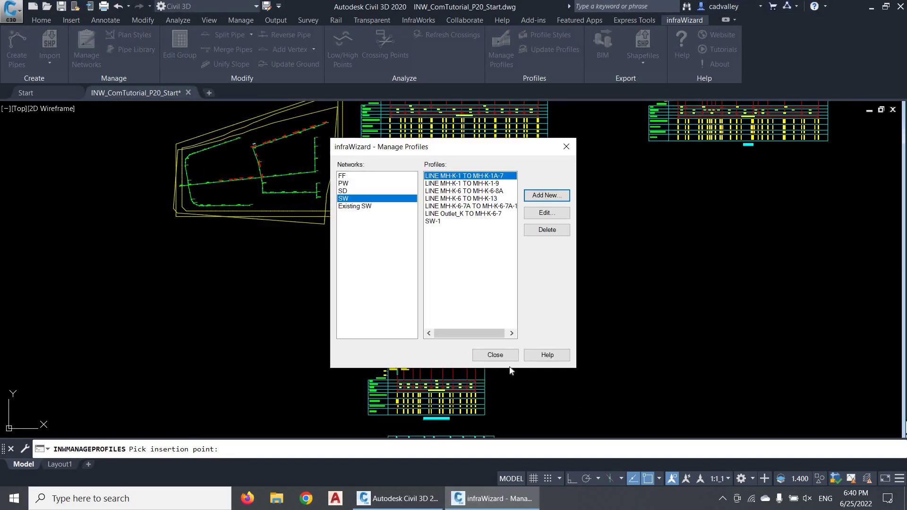
Close the manager and browse the new profiles, including MH-K-6-7A and Outlet_K to MH-K-6-7.
{"action": "left_click", "coordinate": [495, 355]}
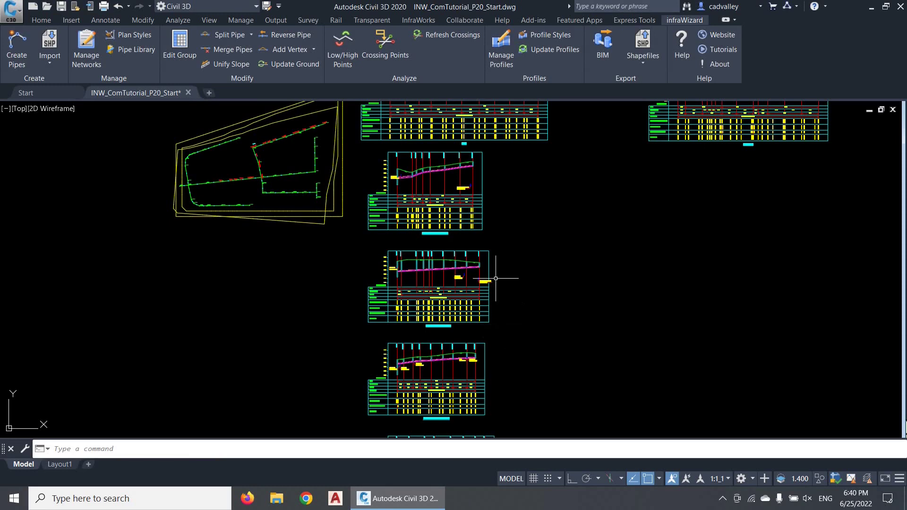
{"action": "scroll", "coordinate": [428, 168], "scroll_direction": "up", "scroll_amount": 4}
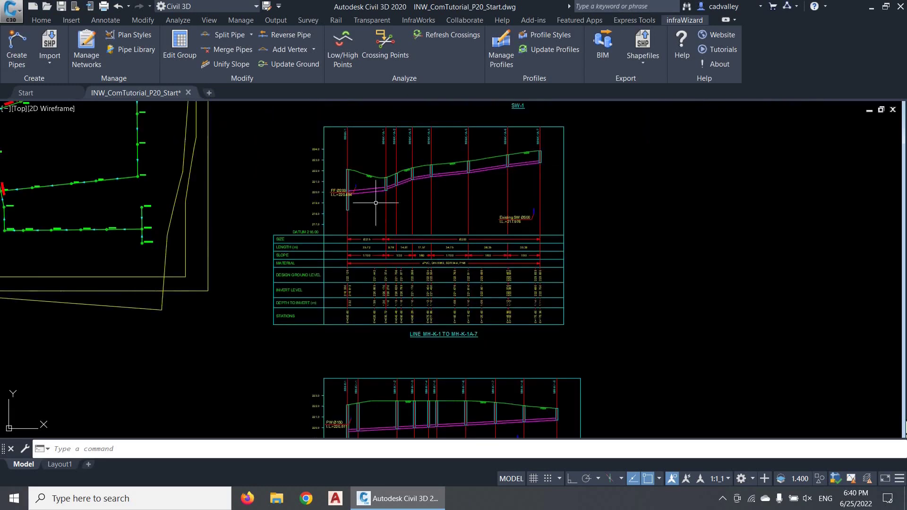
{"action": "scroll", "coordinate": [386, 202], "scroll_direction": "down", "scroll_amount": 6}
{"action": "scroll", "coordinate": [399, 381], "scroll_direction": "up", "scroll_amount": 5}
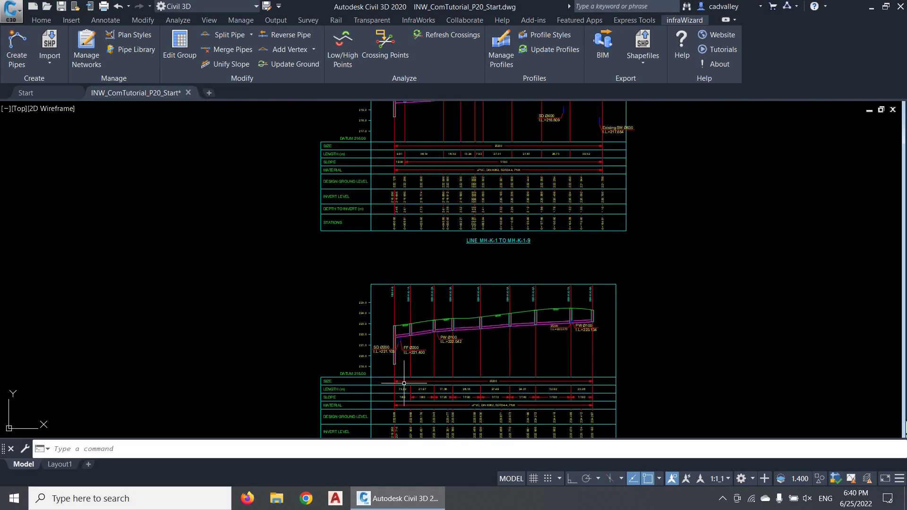
{"action": "scroll", "coordinate": [400, 381], "scroll_direction": "up", "scroll_amount": 2}
{"action": "middle_click_drag", "start_coordinate": [423, 420], "coordinate": [424, 194]}
{"action": "scroll", "coordinate": [424, 193], "scroll_direction": "down", "scroll_amount": 5}
{"action": "middle_click_drag", "start_coordinate": [442, 360], "coordinate": [441, 212]}
{"action": "middle_click_drag", "start_coordinate": [441, 378], "coordinate": [378, 193]}
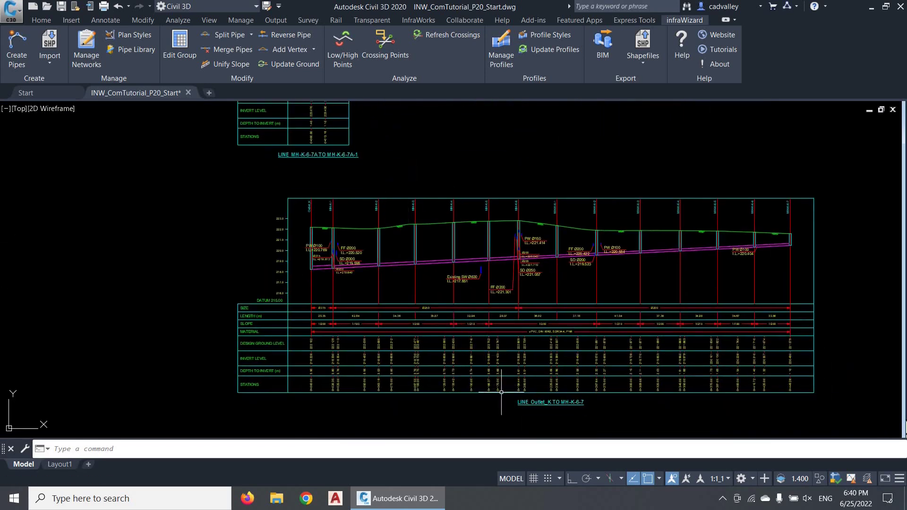
{"action": "scroll", "coordinate": [500, 392], "scroll_direction": "down", "scroll_amount": 8}
Return to the plan and profile views, then list the SW network's seven profiles in Manage Profiles.
{"action": "middle_click_drag", "start_coordinate": [505, 181], "coordinate": [496, 288]}
{"action": "scroll", "coordinate": [513, 255], "scroll_direction": "up", "scroll_amount": 6}
{"action": "middle_click_drag", "start_coordinate": [514, 255], "coordinate": [497, 271]}
{"action": "left_click", "coordinate": [504, 64]}
{"action": "left_click", "coordinate": [386, 198]}
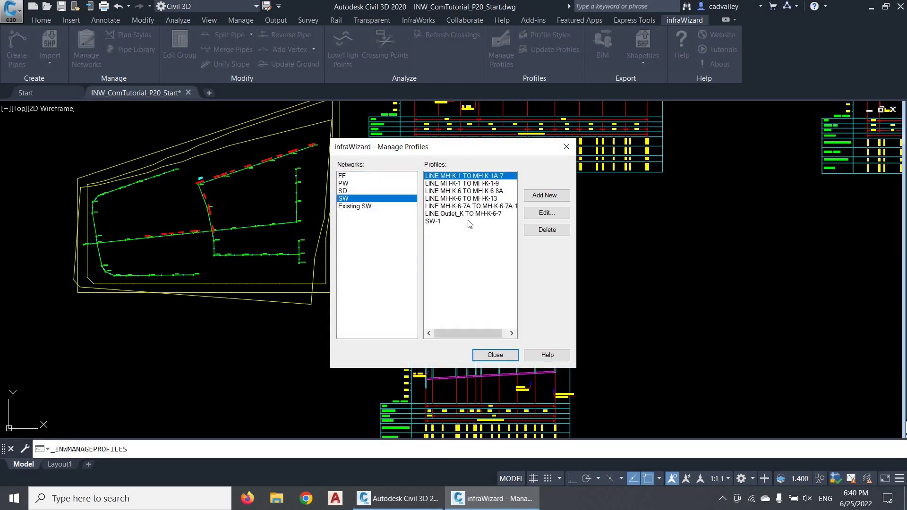
Add a new SW profile detecting lines by node names, yielding LINE K through LINE K-6-7A.
{"action": "left_click", "coordinate": [546, 199]}
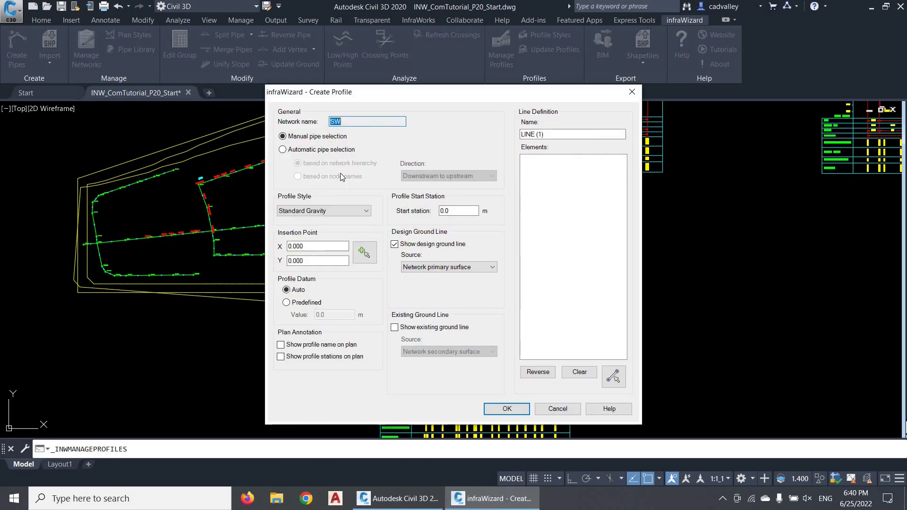
{"action": "left_click", "coordinate": [340, 154]}
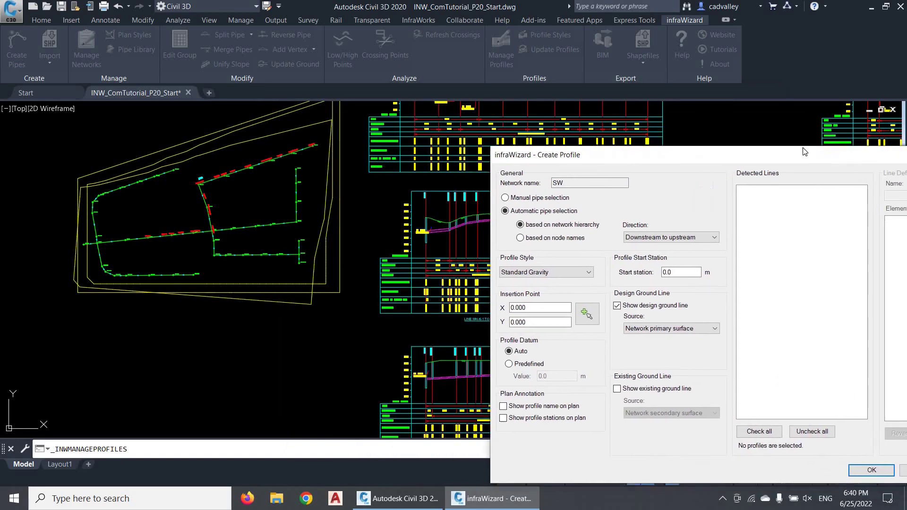
{"action": "left_click_drag", "start_coordinate": [605, 155], "coordinate": [318, 114]}
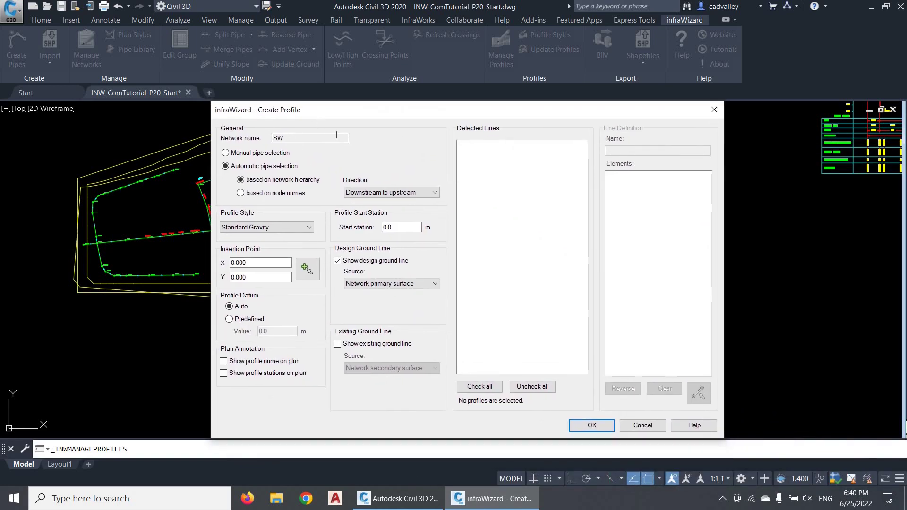
{"action": "left_click", "coordinate": [269, 195]}
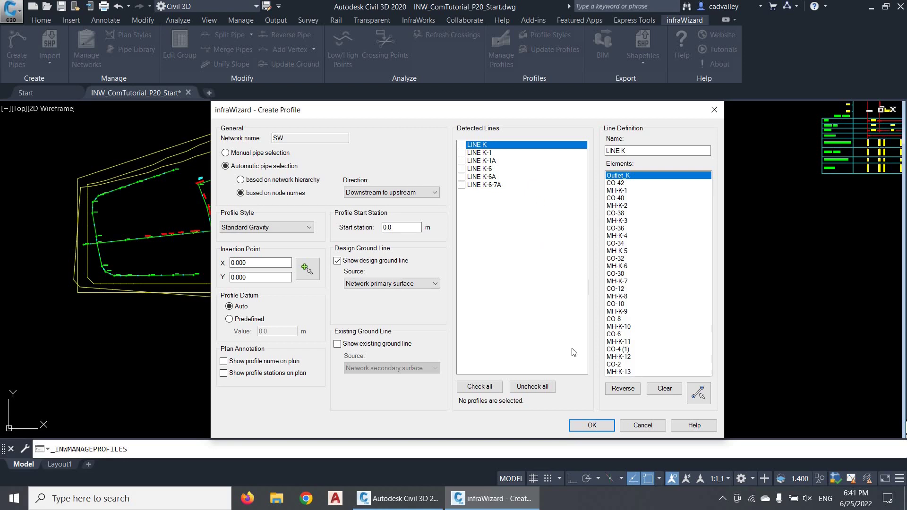
Open the Create Profile help full screen and read the 'Creating a New Profile' line-naming sketch.
{"action": "left_click", "coordinate": [694, 425]}
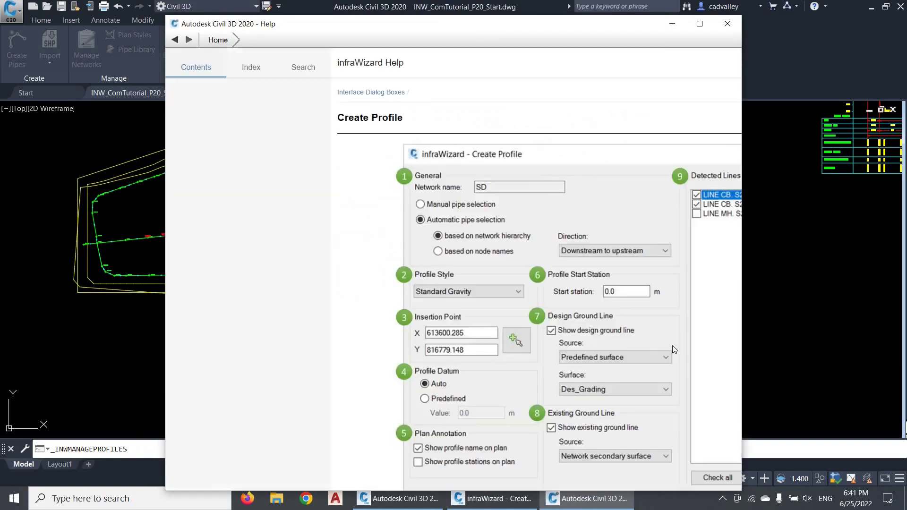
{"action": "left_click", "coordinate": [700, 24]}
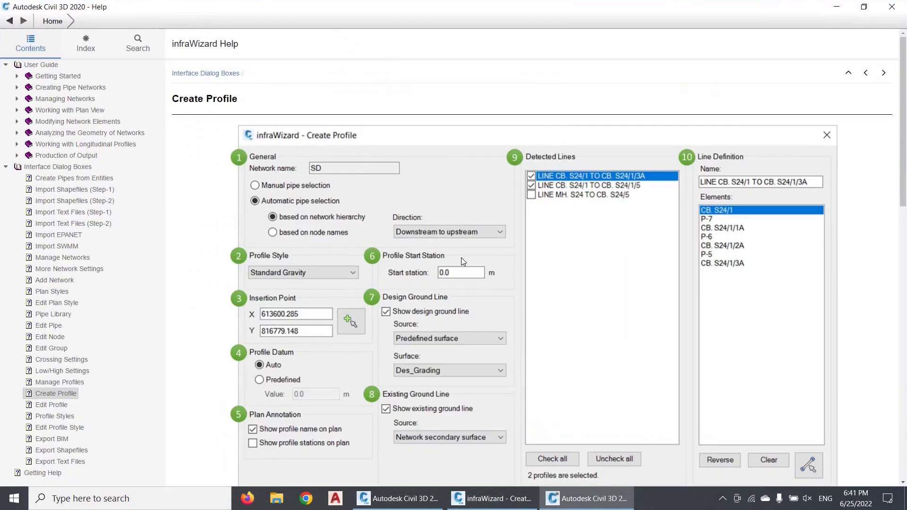
{"action": "scroll", "coordinate": [462, 264], "scroll_direction": "down", "scroll_amount": 15}
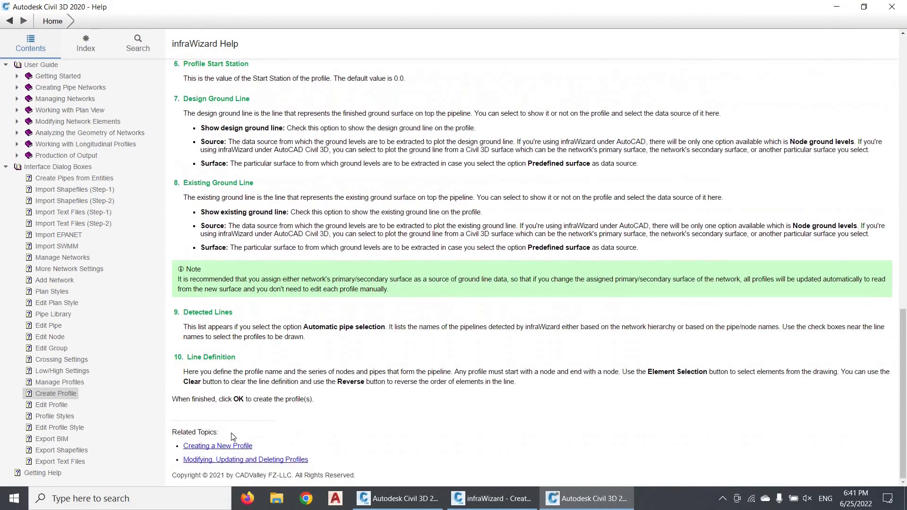
{"action": "left_click", "coordinate": [208, 446]}
{"action": "scroll", "coordinate": [519, 276], "scroll_direction": "up", "scroll_amount": 2}
{"action": "scroll", "coordinate": [520, 276], "scroll_direction": "down", "scroll_amount": 2}
{"action": "scroll", "coordinate": [520, 277], "scroll_direction": "down", "scroll_amount": 3}
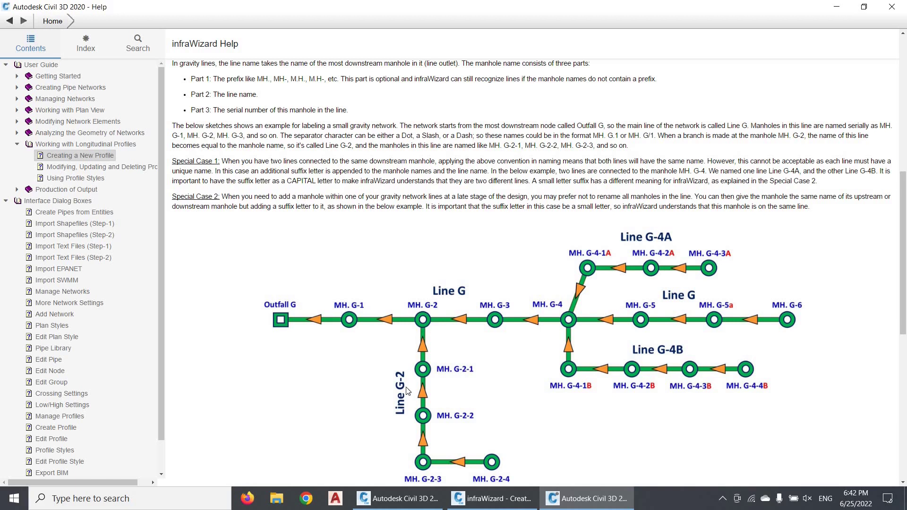
{"action": "scroll", "coordinate": [338, 351], "scroll_direction": "down", "scroll_amount": 1}
{"action": "scroll", "coordinate": [326, 321], "scroll_direction": "down", "scroll_amount": 3}
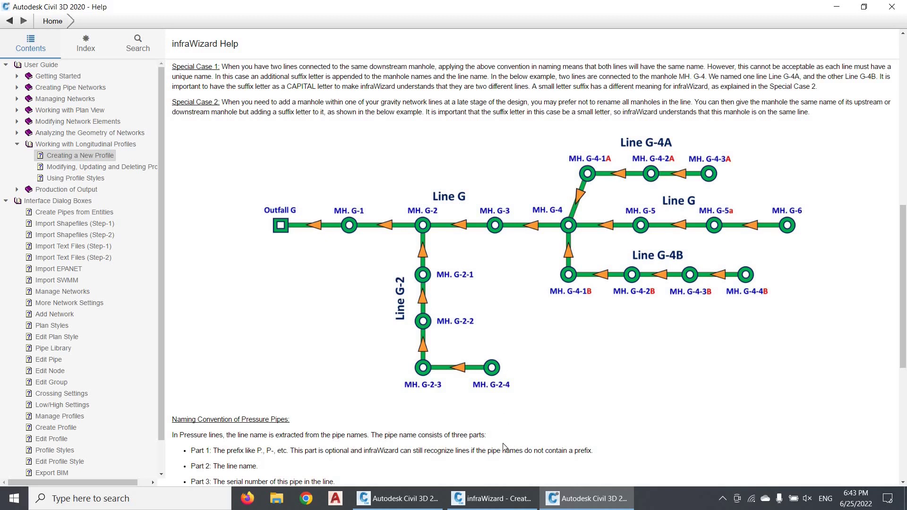
{"action": "left_click", "coordinate": [504, 500]}
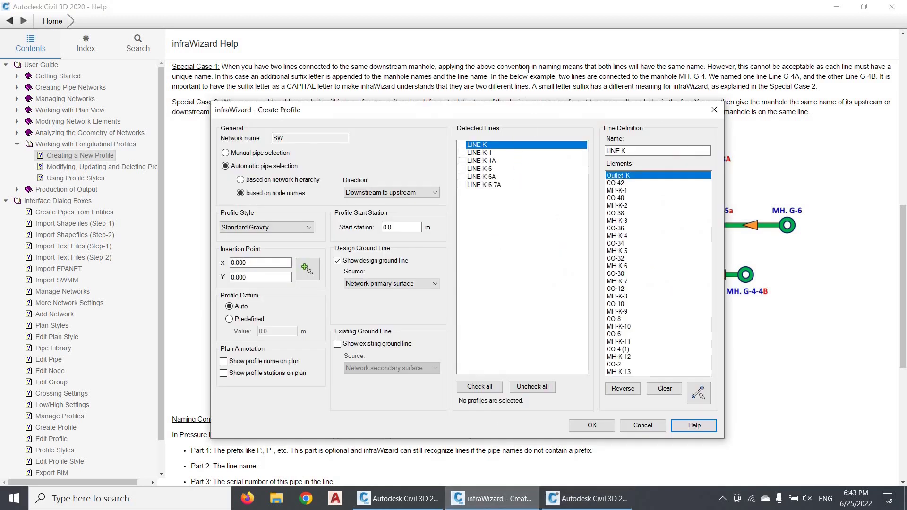
{"action": "left_click", "coordinate": [531, 43]}
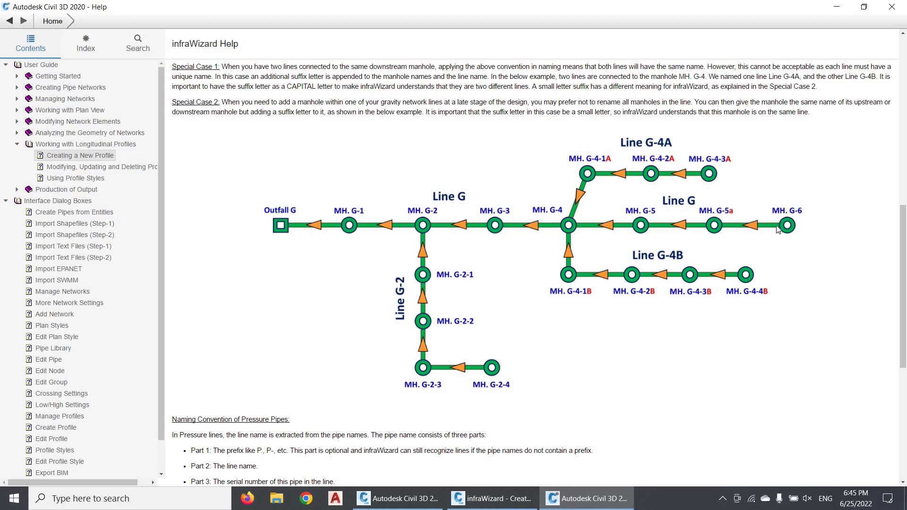
{"action": "scroll", "coordinate": [526, 419], "scroll_direction": "down", "scroll_amount": 1}
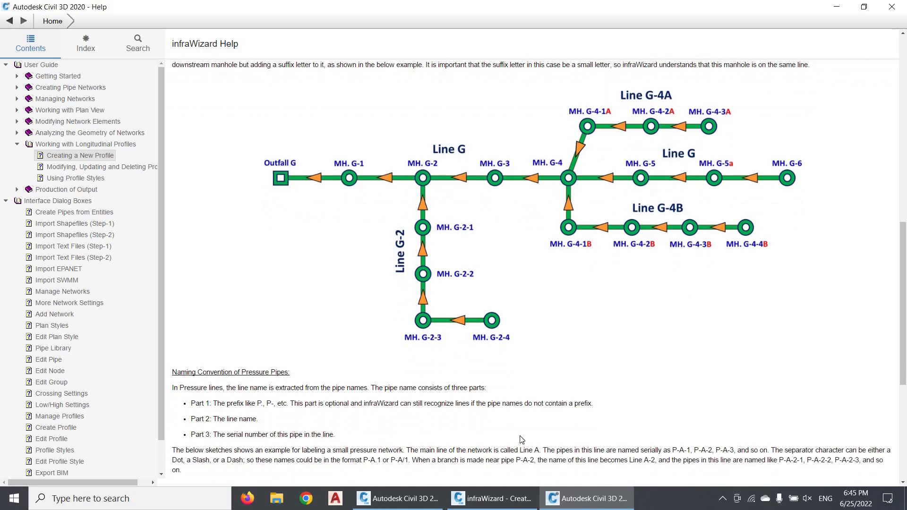
Close Help, tick LINE K, and inspect its nodes such as CO-4 (1).
{"action": "left_click", "coordinate": [892, 7]}
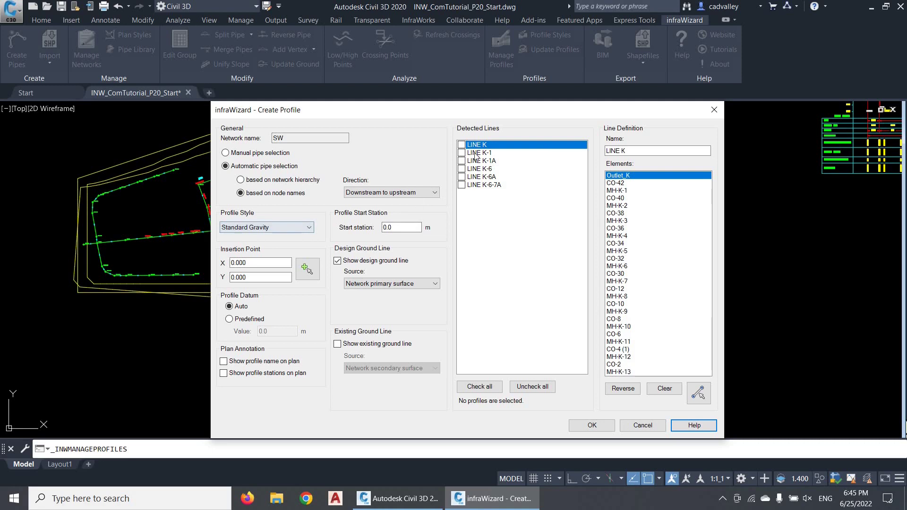
{"action": "left_click", "coordinate": [499, 146]}
{"action": "left_click", "coordinate": [630, 221]}
{"action": "left_click", "coordinate": [636, 273]}
{"action": "left_click", "coordinate": [636, 326]}
{"action": "left_click", "coordinate": [630, 351]}
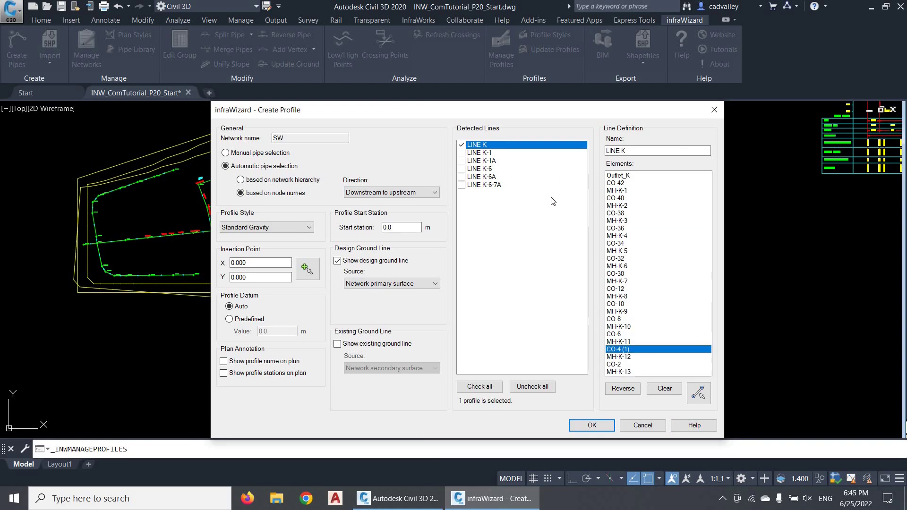
Toggle the profile direction upstream-to-downstream and back, then select all six lines for profiling.
{"action": "left_click", "coordinate": [422, 196]}
{"action": "left_click", "coordinate": [420, 208]}
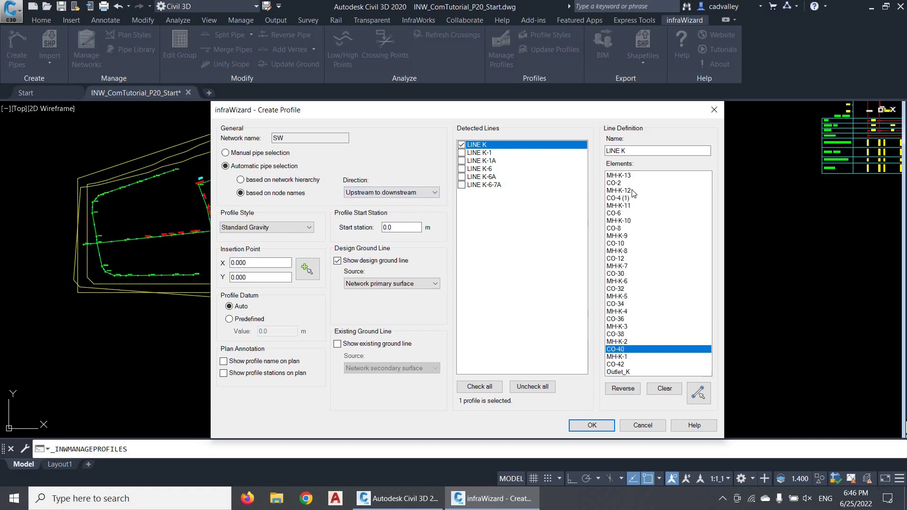
{"action": "left_click", "coordinate": [434, 193]}
{"action": "left_click", "coordinate": [436, 209]}
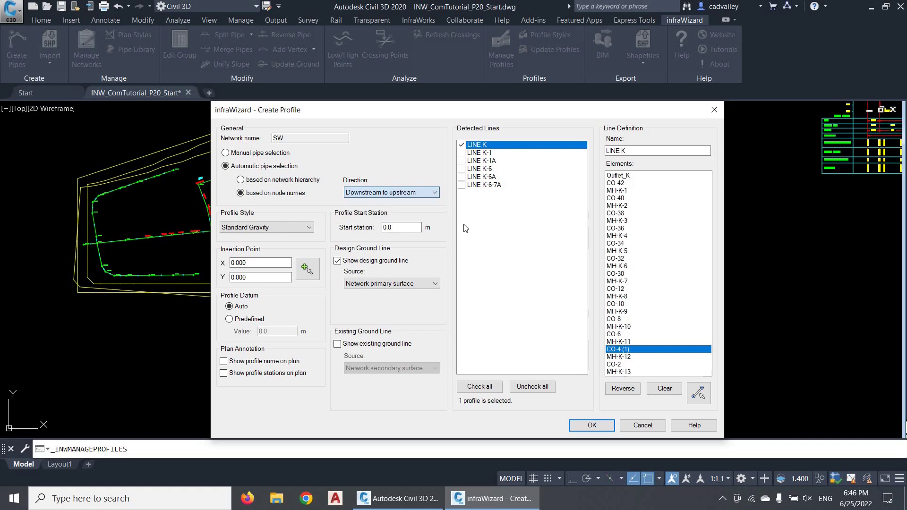
{"action": "left_click", "coordinate": [489, 387]}
{"action": "left_click", "coordinate": [308, 268]}
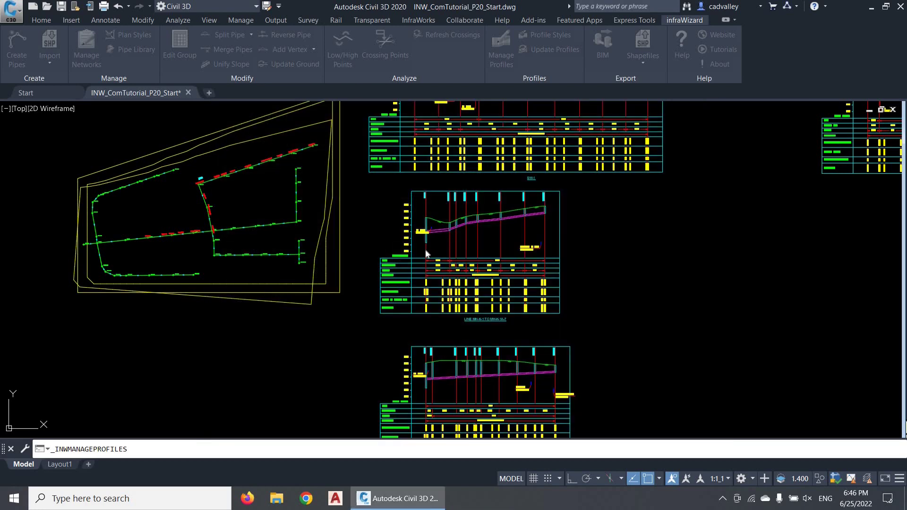
Place the six node-name profiles at an insertion point in the drawing and close the manager.
{"action": "scroll", "coordinate": [536, 259], "scroll_direction": "down", "scroll_amount": 2}
{"action": "left_click", "coordinate": [543, 261]}
{"action": "left_click", "coordinate": [588, 409]}
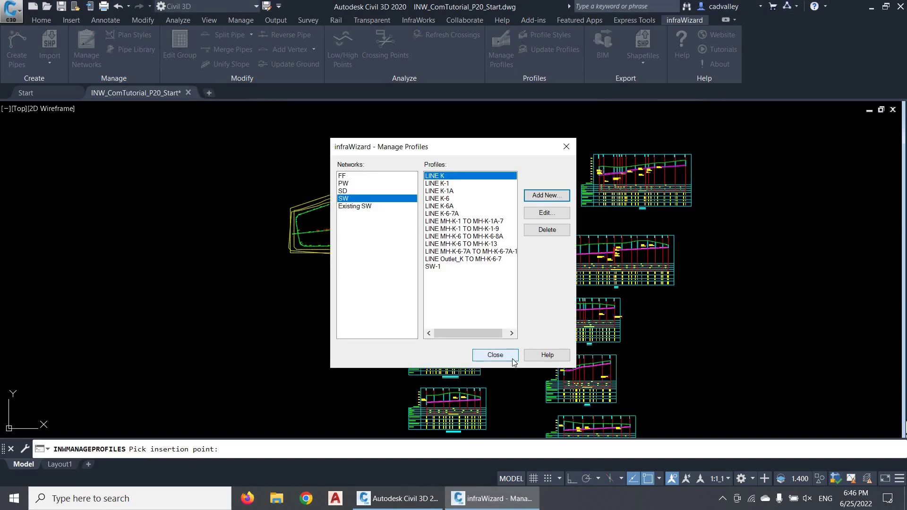
{"action": "left_click", "coordinate": [511, 357]}
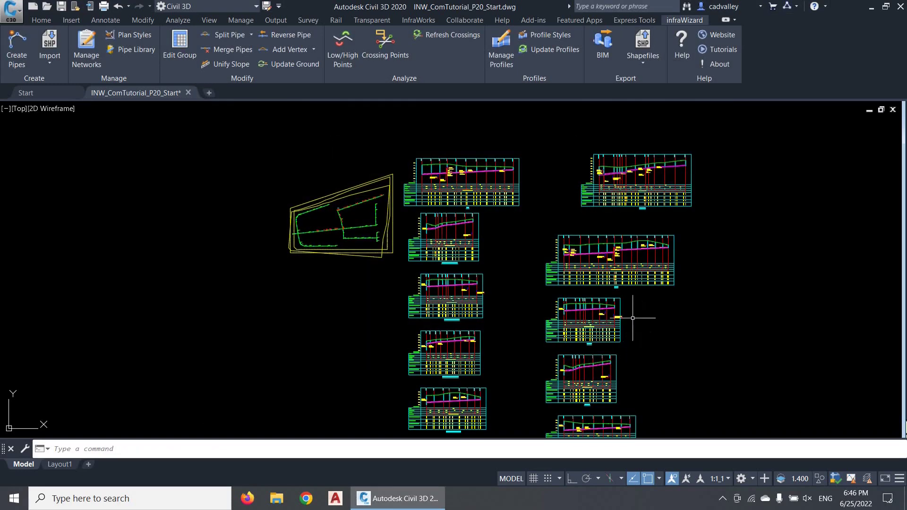
Check the LINE K-6A profile and its table, then frame the site plan with all profile views.
{"action": "scroll", "coordinate": [619, 274], "scroll_direction": "up", "scroll_amount": 5}
{"action": "scroll", "coordinate": [691, 195], "scroll_direction": "down", "scroll_amount": 6}
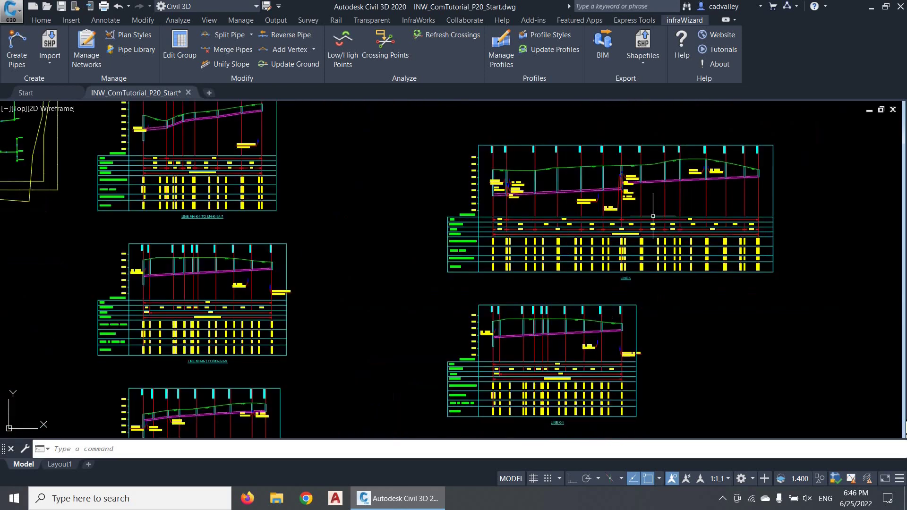
{"action": "scroll", "coordinate": [600, 322], "scroll_direction": "up", "scroll_amount": 3}
{"action": "middle_click_drag", "start_coordinate": [590, 328], "coordinate": [591, 161]}
{"action": "scroll", "coordinate": [529, 333], "scroll_direction": "up", "scroll_amount": 2}
{"action": "scroll", "coordinate": [519, 340], "scroll_direction": "up", "scroll_amount": 4}
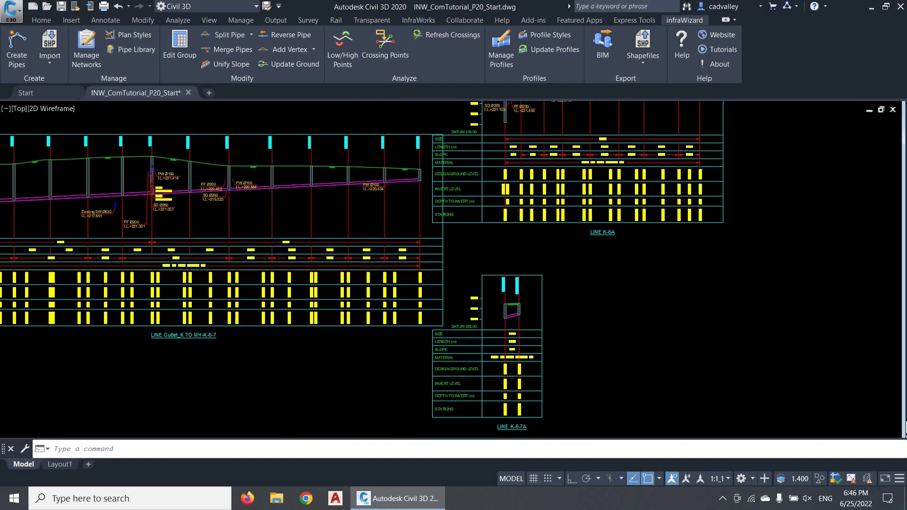
{"action": "scroll", "coordinate": [638, 200], "scroll_direction": "up", "scroll_amount": 2}
{"action": "middle_click_drag", "start_coordinate": [638, 200], "coordinate": [621, 307]}
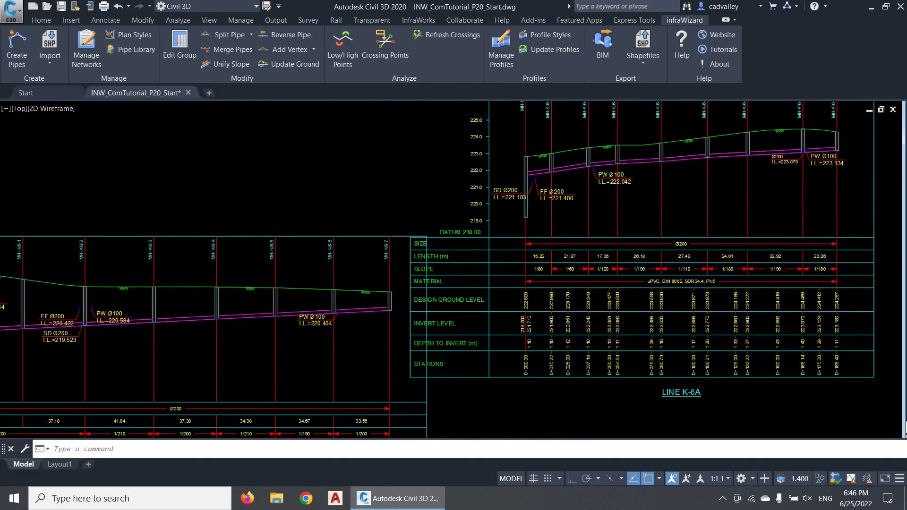
{"action": "scroll", "coordinate": [619, 308], "scroll_direction": "down", "scroll_amount": 5}
{"action": "scroll", "coordinate": [615, 309], "scroll_direction": "down", "scroll_amount": 7}
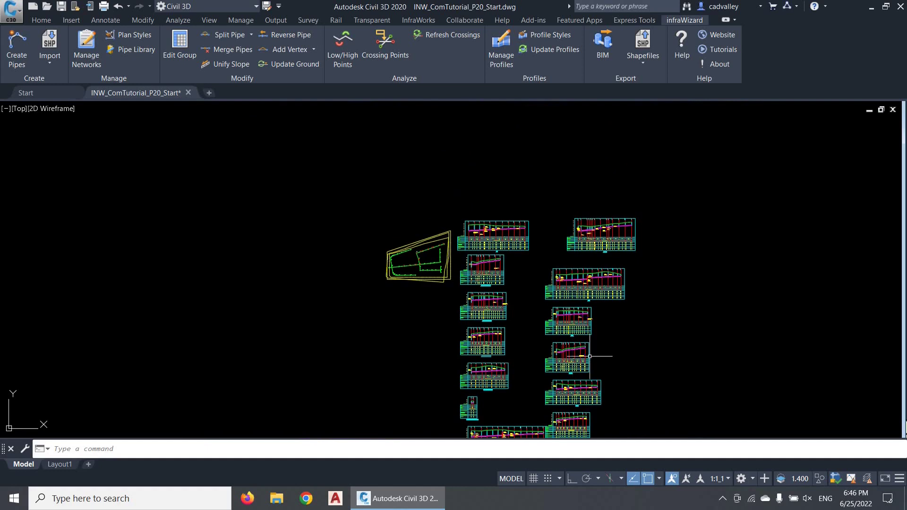
{"action": "scroll", "coordinate": [628, 314], "scroll_direction": "up", "scroll_amount": 2}
{"action": "middle_click_drag", "start_coordinate": [633, 314], "coordinate": [435, 299]}
Add a new PW network profile using automatic pipe detection by pipe names, finding LINE MAIN (J-16 to R-1).
{"action": "left_click", "coordinate": [500, 52]}
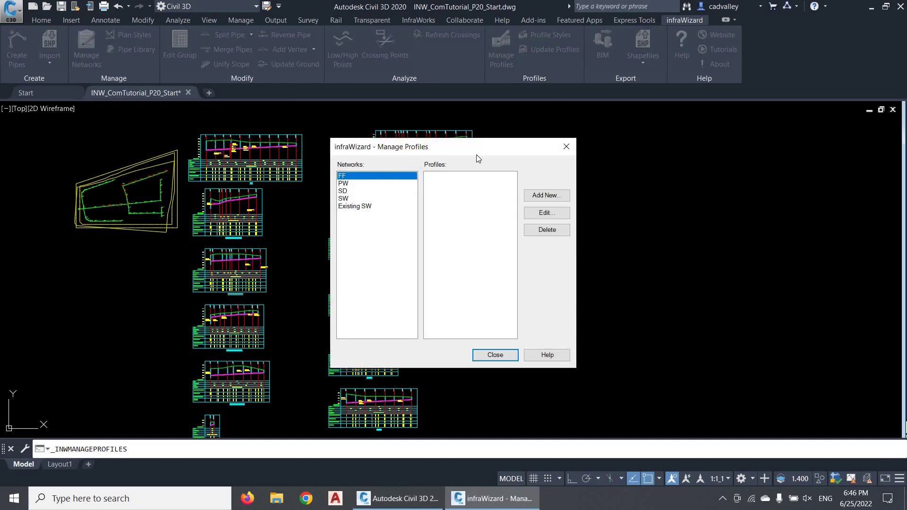
{"action": "left_click", "coordinate": [397, 185]}
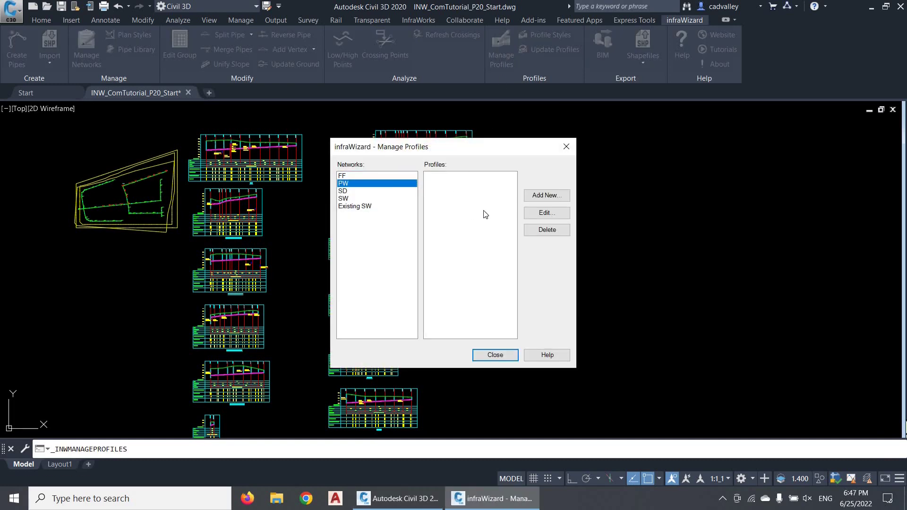
{"action": "left_click", "coordinate": [537, 196]}
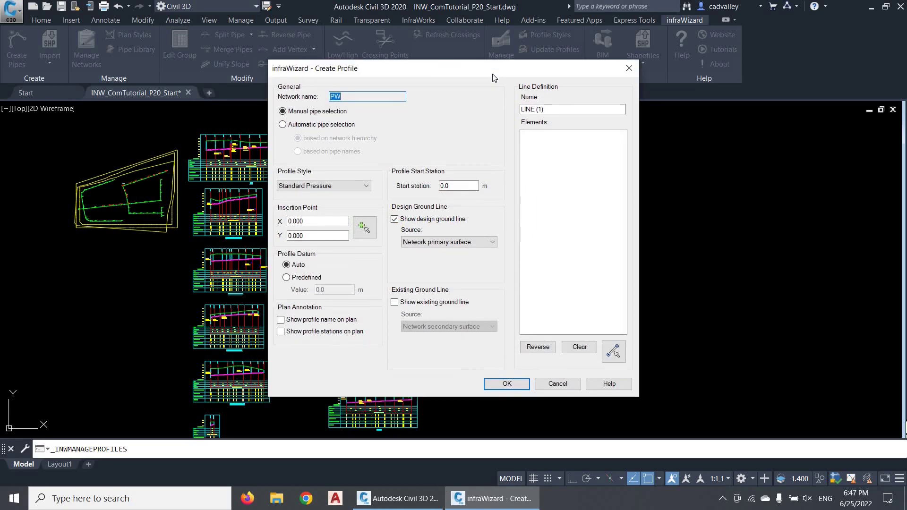
{"action": "left_click", "coordinate": [356, 123]}
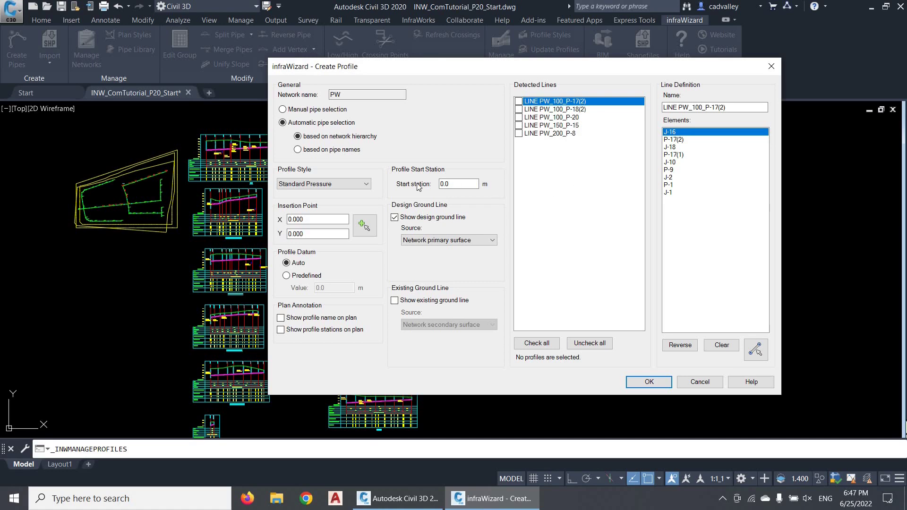
{"action": "left_click", "coordinate": [331, 149]}
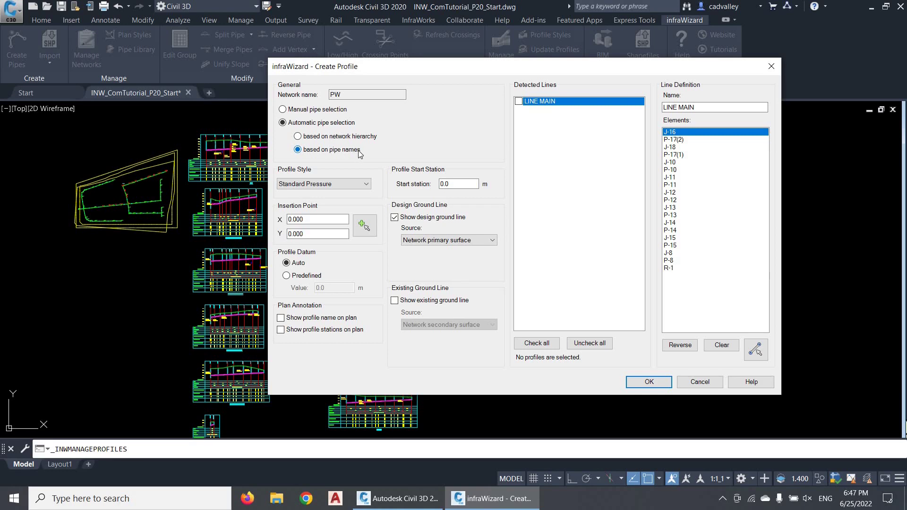
{"action": "left_click", "coordinate": [752, 380]}
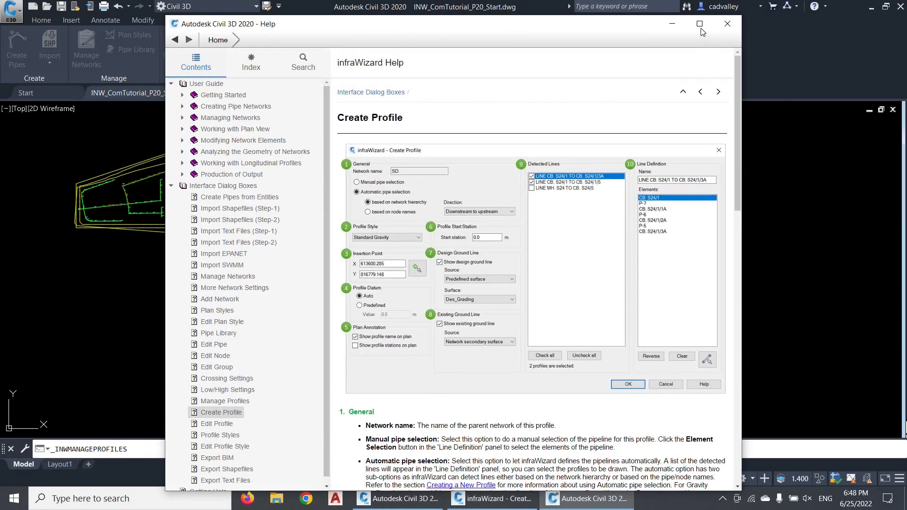
{"action": "left_click", "coordinate": [700, 23]}
{"action": "scroll", "coordinate": [518, 187], "scroll_direction": "down", "scroll_amount": 10}
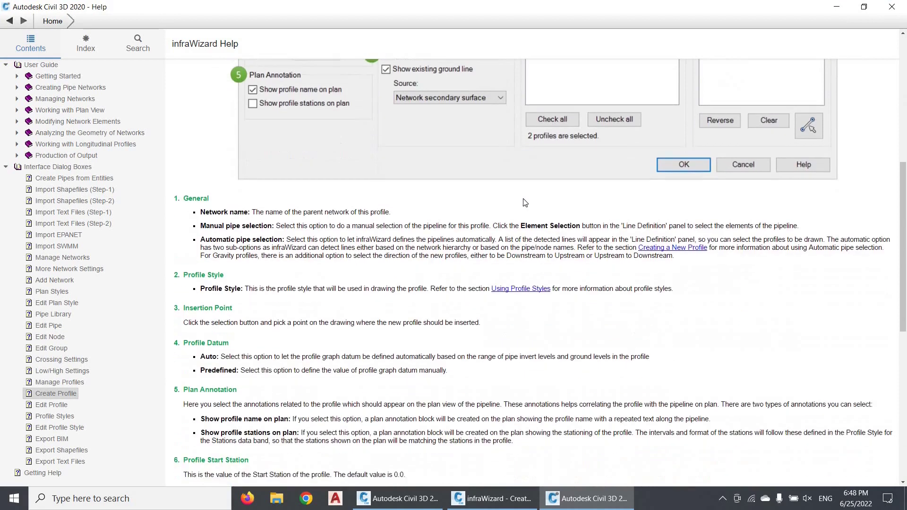
{"action": "scroll", "coordinate": [524, 202], "scroll_direction": "down", "scroll_amount": 9}
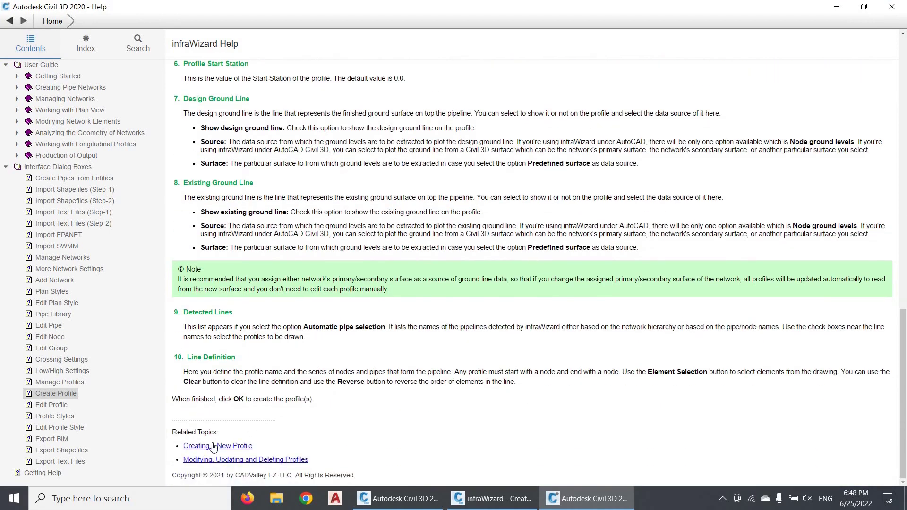
{"action": "left_click", "coordinate": [214, 446]}
{"action": "scroll", "coordinate": [348, 299], "scroll_direction": "down", "scroll_amount": 10}
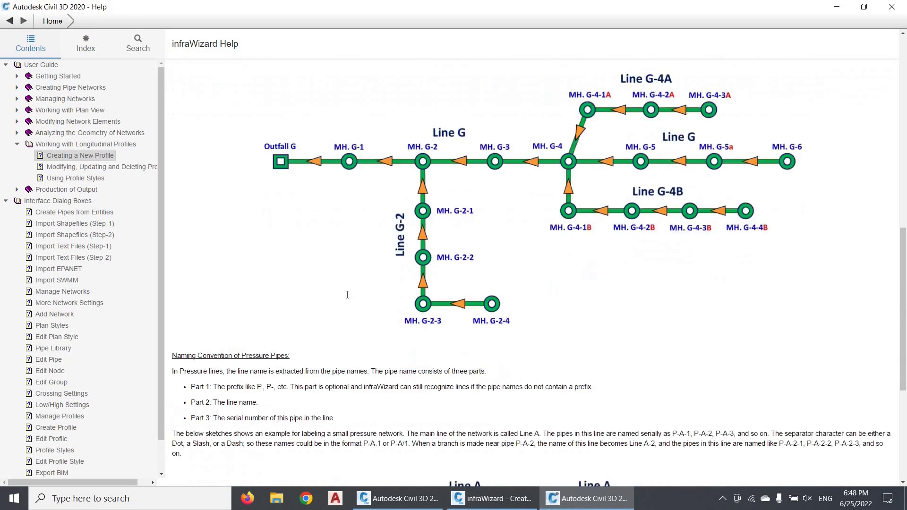
{"action": "scroll", "coordinate": [348, 299], "scroll_direction": "down", "scroll_amount": 6}
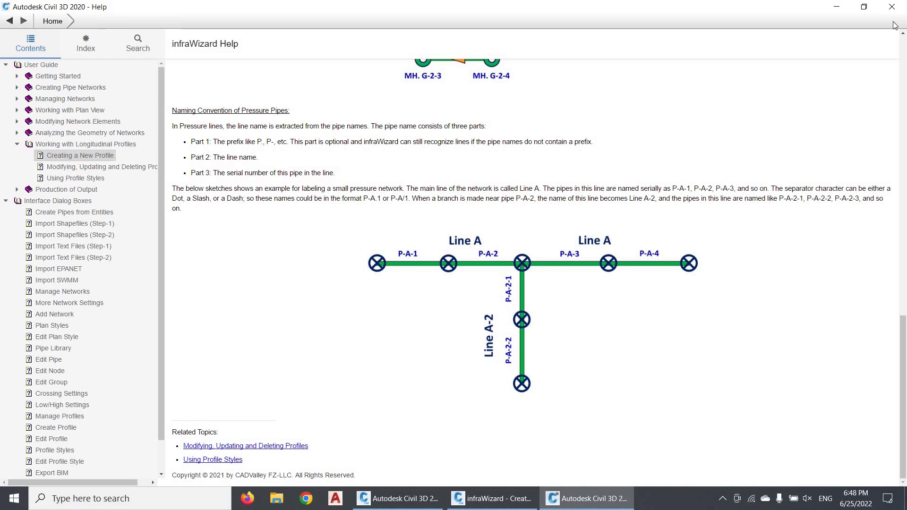
{"action": "left_click", "coordinate": [892, 7]}
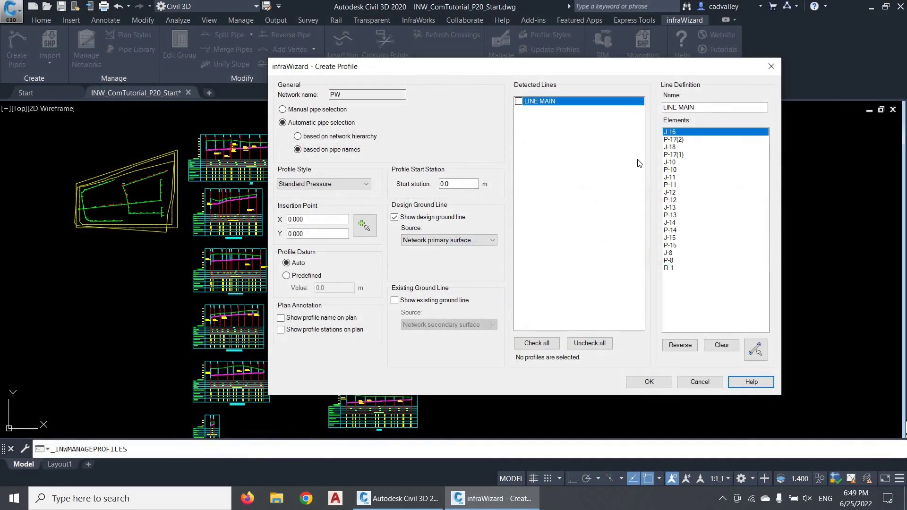
Switch PW line detection to network hierarchy, select all five lines, and label profile names on plan.
{"action": "left_click", "coordinate": [379, 138]}
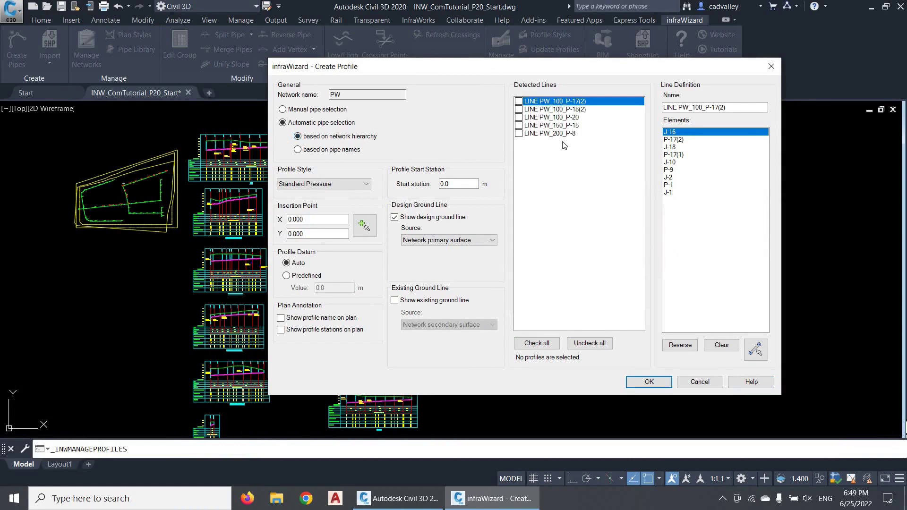
{"action": "left_click", "coordinate": [547, 346]}
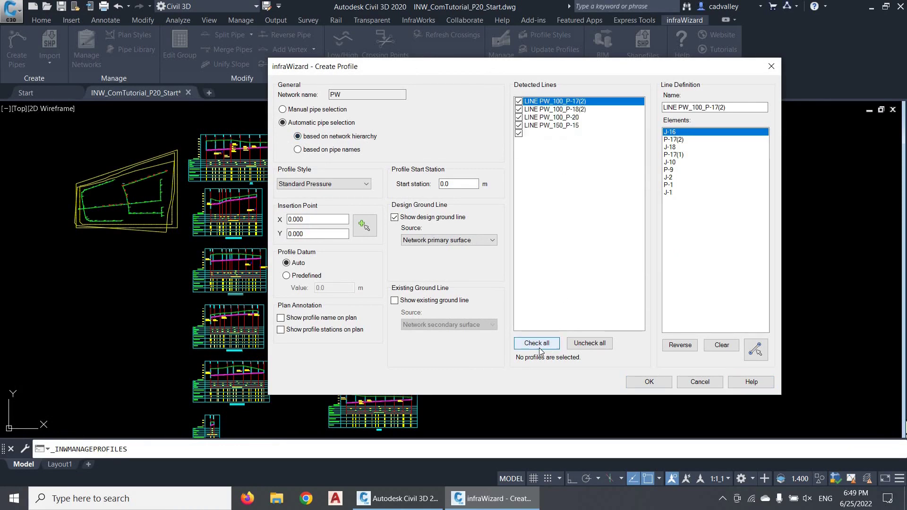
{"action": "left_click", "coordinate": [327, 320]}
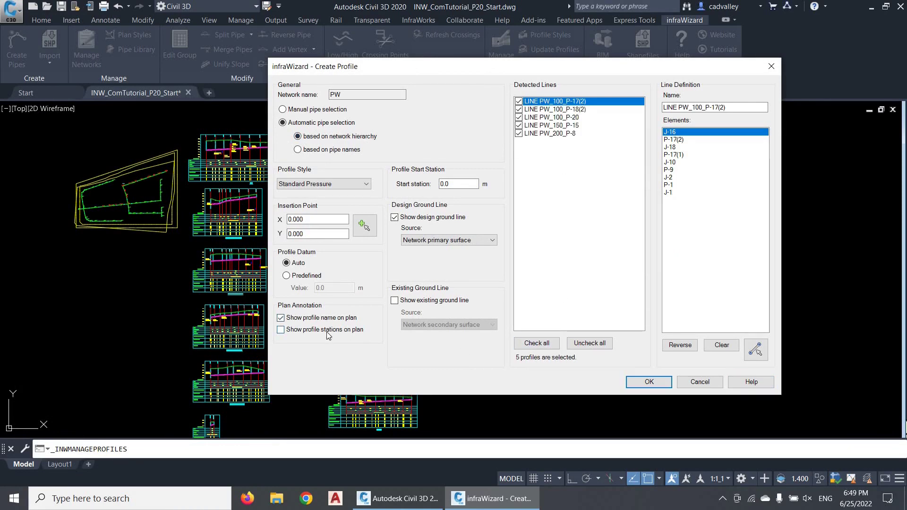
Insert the five PW profiles to the right of the existing profiles and close the profile manager.
{"action": "left_click", "coordinate": [362, 226]}
{"action": "left_click", "coordinate": [551, 203]}
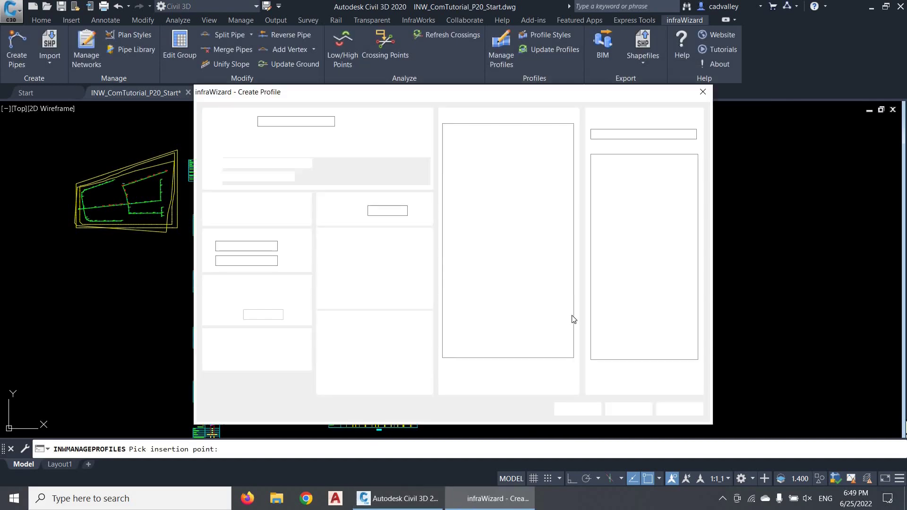
{"action": "left_click", "coordinate": [596, 409]}
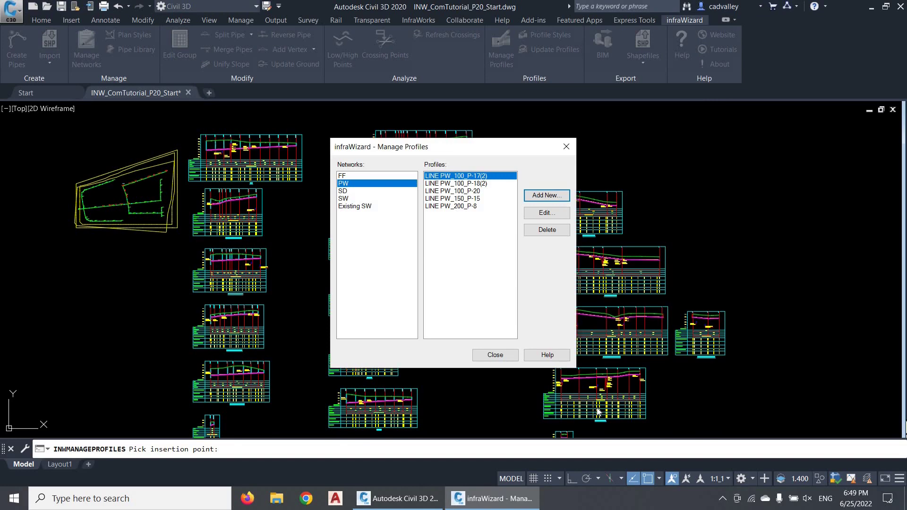
{"action": "left_click", "coordinate": [513, 359]}
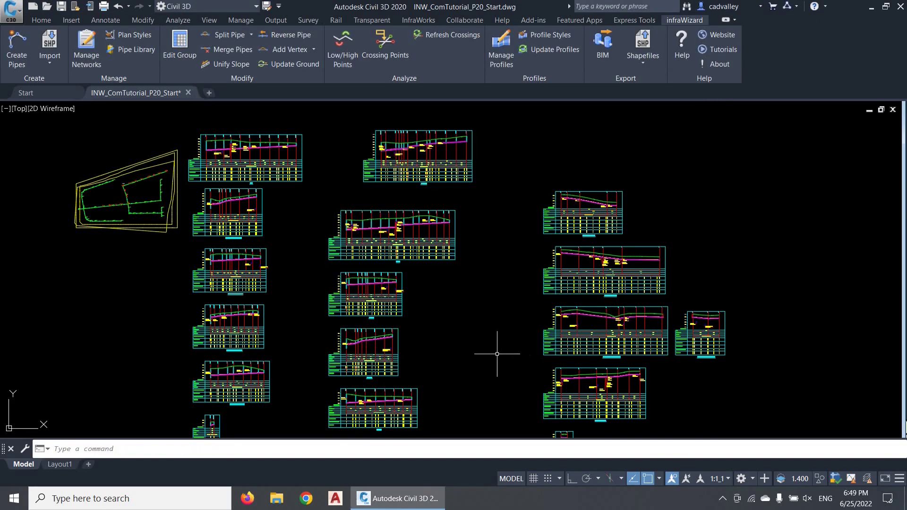
Turn on Display for the PW network in Manage Networks.
{"action": "left_click", "coordinate": [87, 61]}
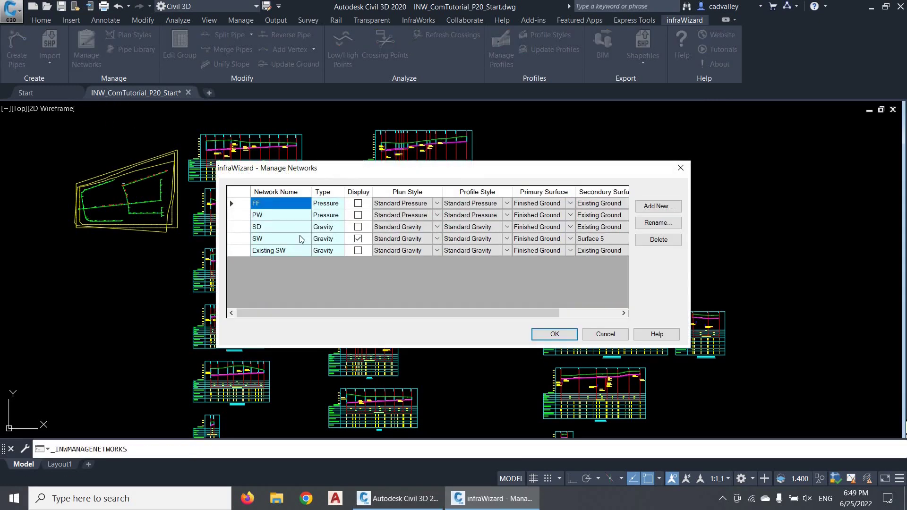
{"action": "left_click", "coordinate": [357, 216]}
{"action": "left_click", "coordinate": [553, 334]}
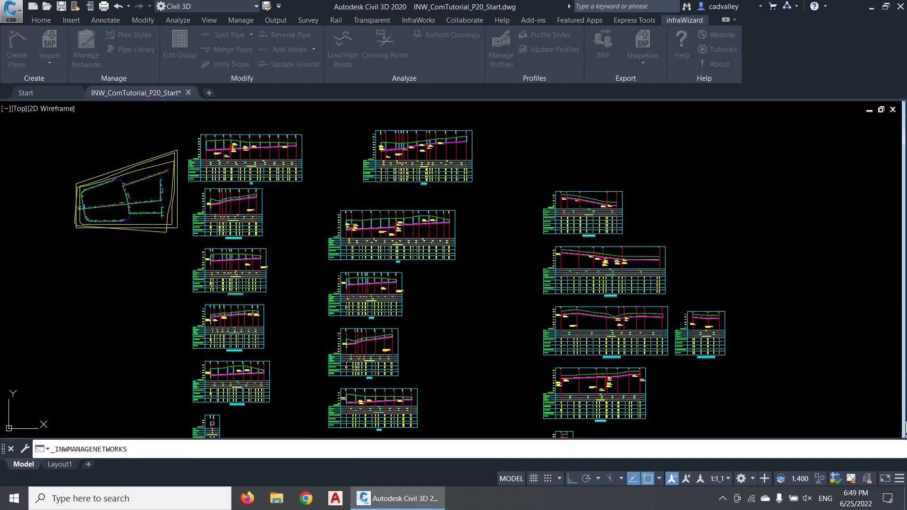
Turn off Display for the SW network so only PW shows in plan.
{"action": "scroll", "coordinate": [103, 196], "scroll_direction": "up", "scroll_amount": 2}
{"action": "left_click", "coordinate": [87, 60]}
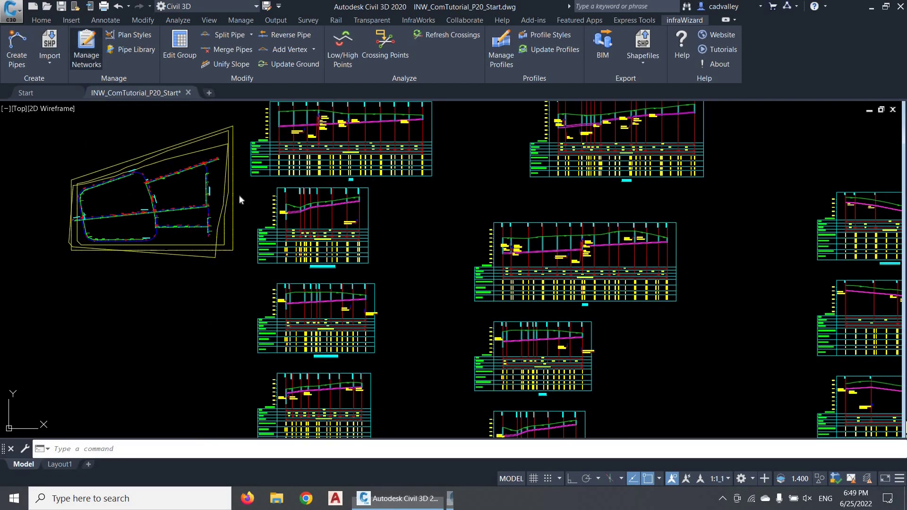
{"action": "left_click", "coordinate": [358, 239]}
{"action": "left_click", "coordinate": [555, 334]}
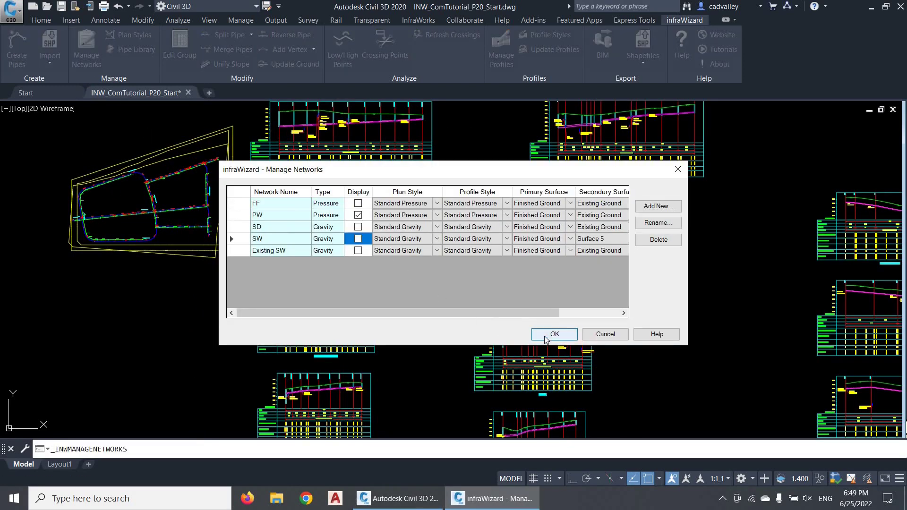
{"action": "scroll", "coordinate": [99, 175], "scroll_direction": "up", "scroll_amount": 6}
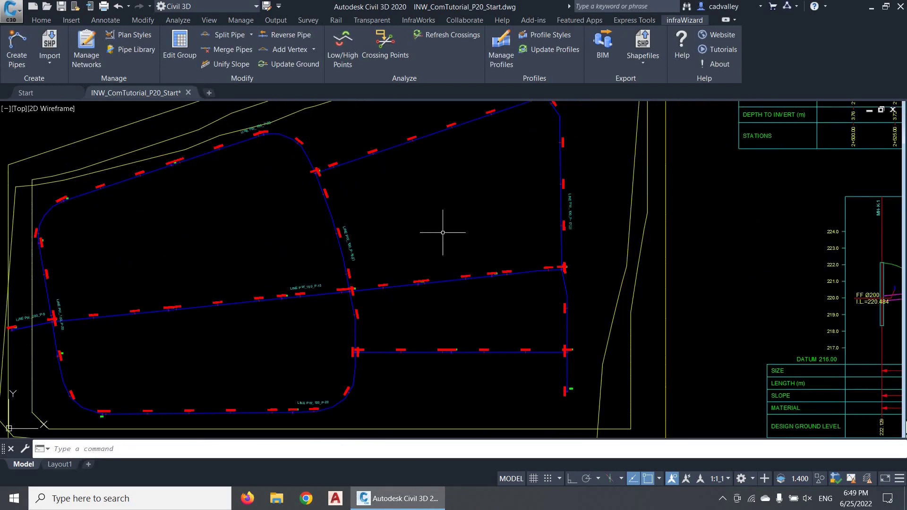
{"action": "scroll", "coordinate": [538, 129], "scroll_direction": "up", "scroll_amount": 4}
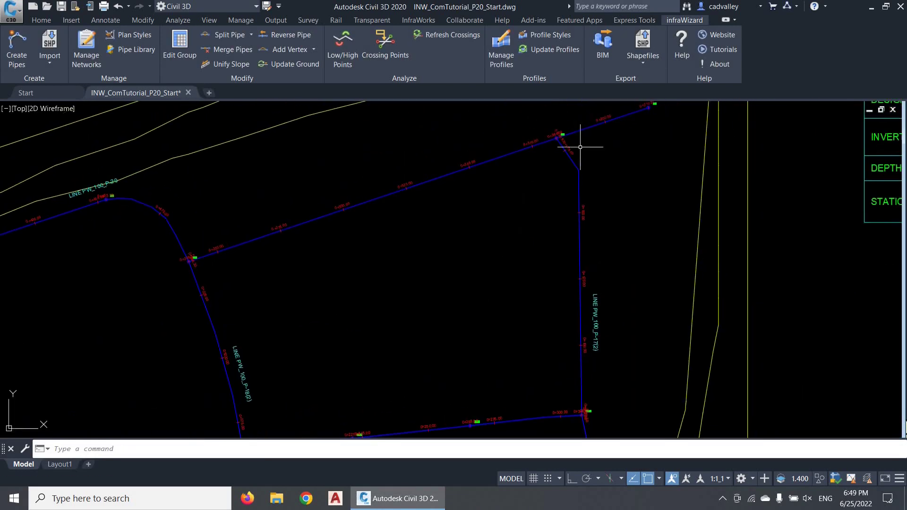
{"action": "scroll", "coordinate": [202, 250], "scroll_direction": "up", "scroll_amount": 2}
{"action": "scroll", "coordinate": [215, 273], "scroll_direction": "down", "scroll_amount": 2}
{"action": "scroll", "coordinate": [255, 321], "scroll_direction": "down", "scroll_amount": 2}
{"action": "scroll", "coordinate": [180, 289], "scroll_direction": "up", "scroll_amount": 4}
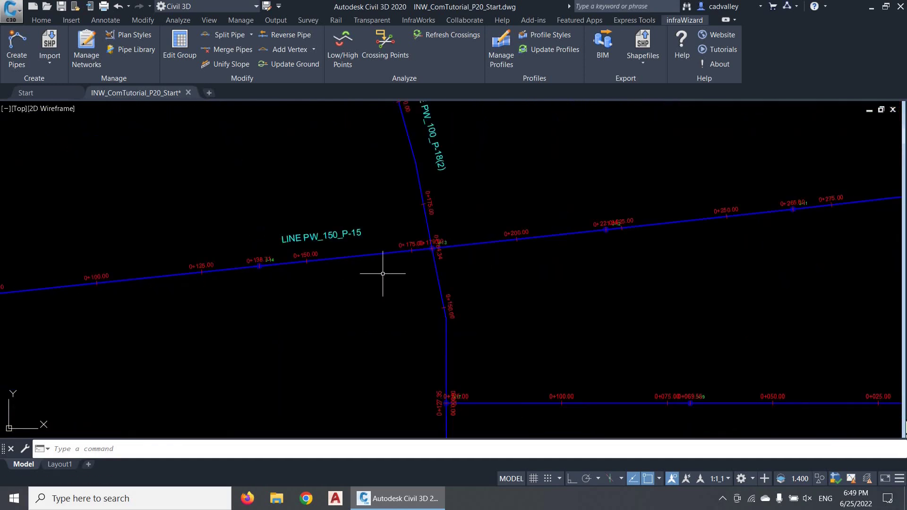
{"action": "middle_click_drag", "start_coordinate": [227, 281], "coordinate": [708, 222]}
{"action": "scroll", "coordinate": [243, 263], "scroll_direction": "down", "scroll_amount": 4}
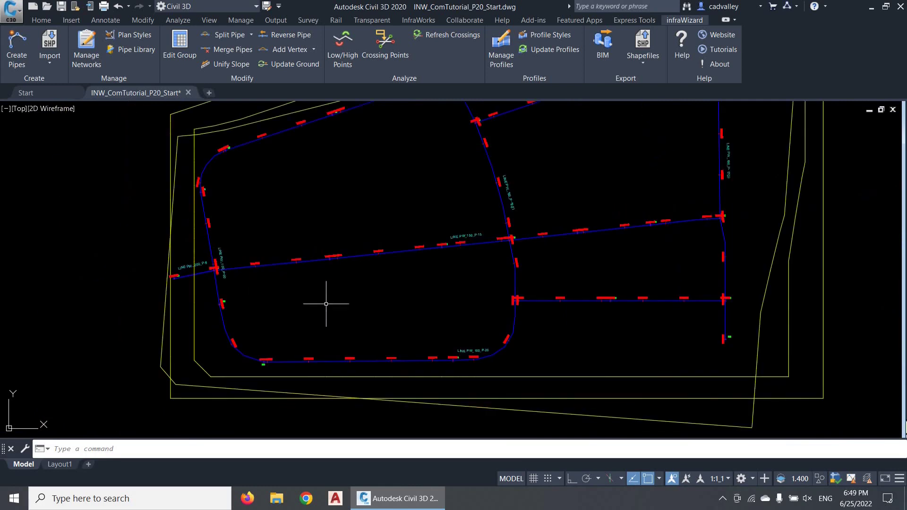
{"action": "middle_click_drag", "start_coordinate": [477, 320], "coordinate": [206, 318]}
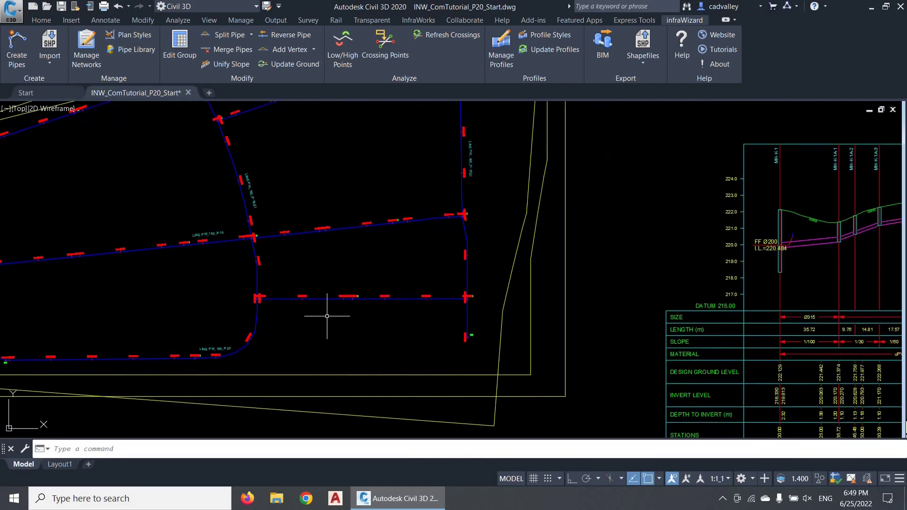
{"action": "scroll", "coordinate": [327, 316], "scroll_direction": "down", "scroll_amount": 3}
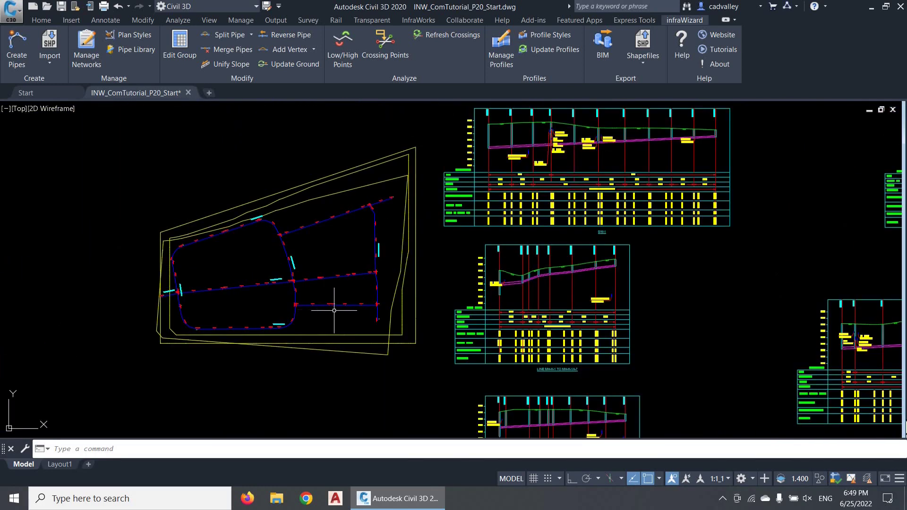
{"action": "scroll", "coordinate": [340, 318], "scroll_direction": "down", "scroll_amount": 2}
{"action": "scroll", "coordinate": [339, 318], "scroll_direction": "down", "scroll_amount": 2}
{"action": "middle_click_drag", "start_coordinate": [340, 318], "coordinate": [194, 229]}
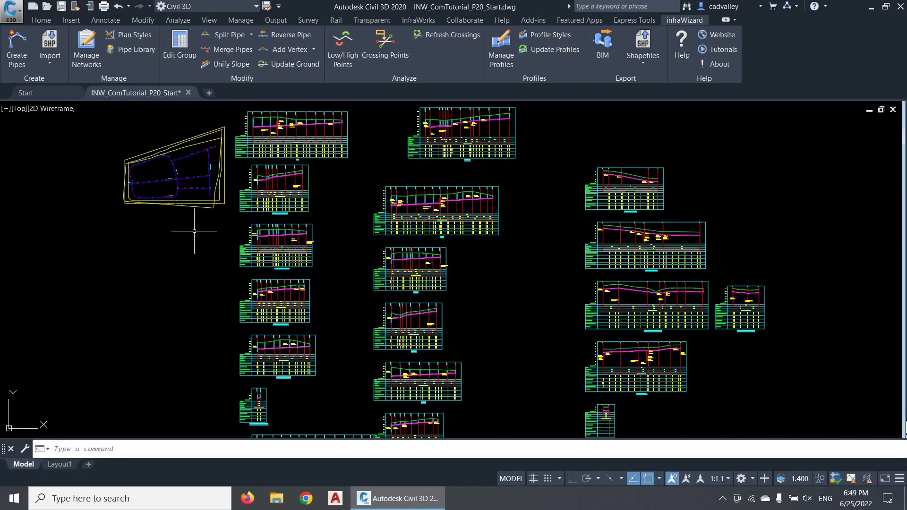